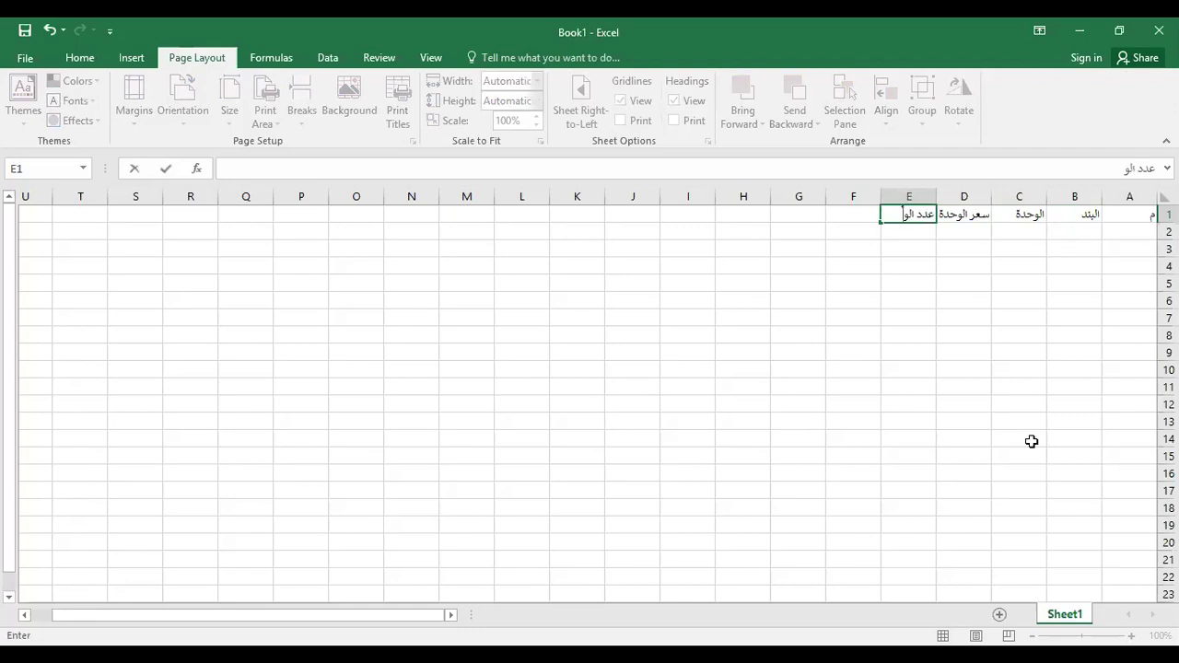
# Step: Complete the header row with عدد الوحدات in E1, الإجمالي in F1 and ملاحظات in G1
pyautogui.press('Tab')
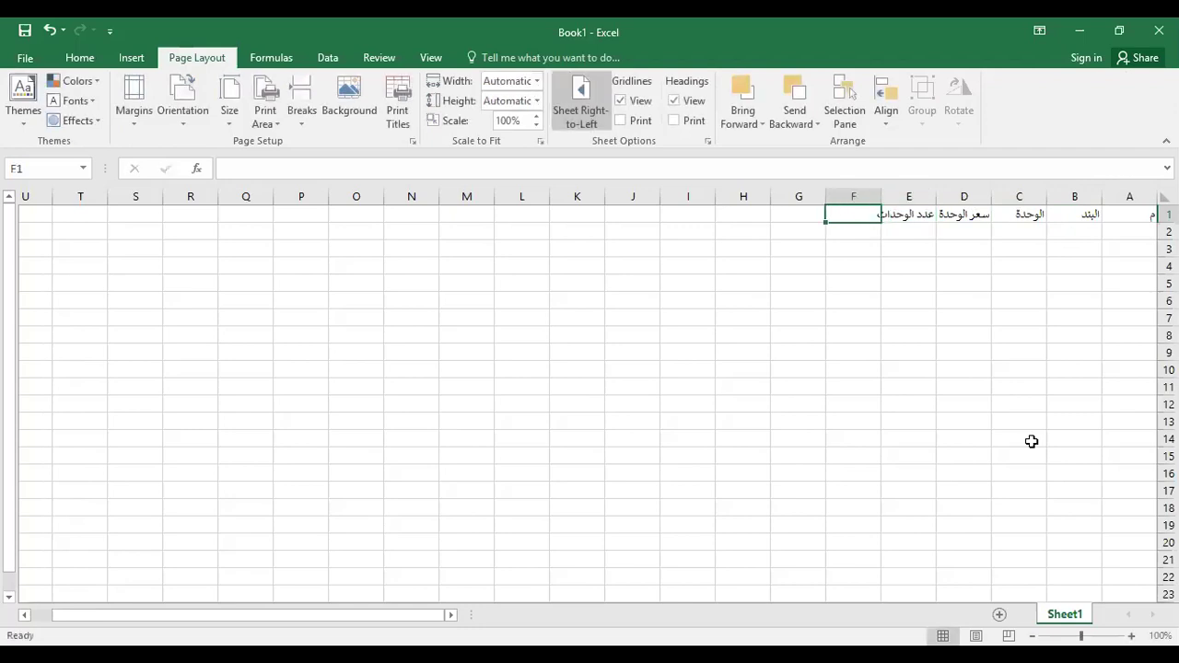
pyautogui.write('الاج')
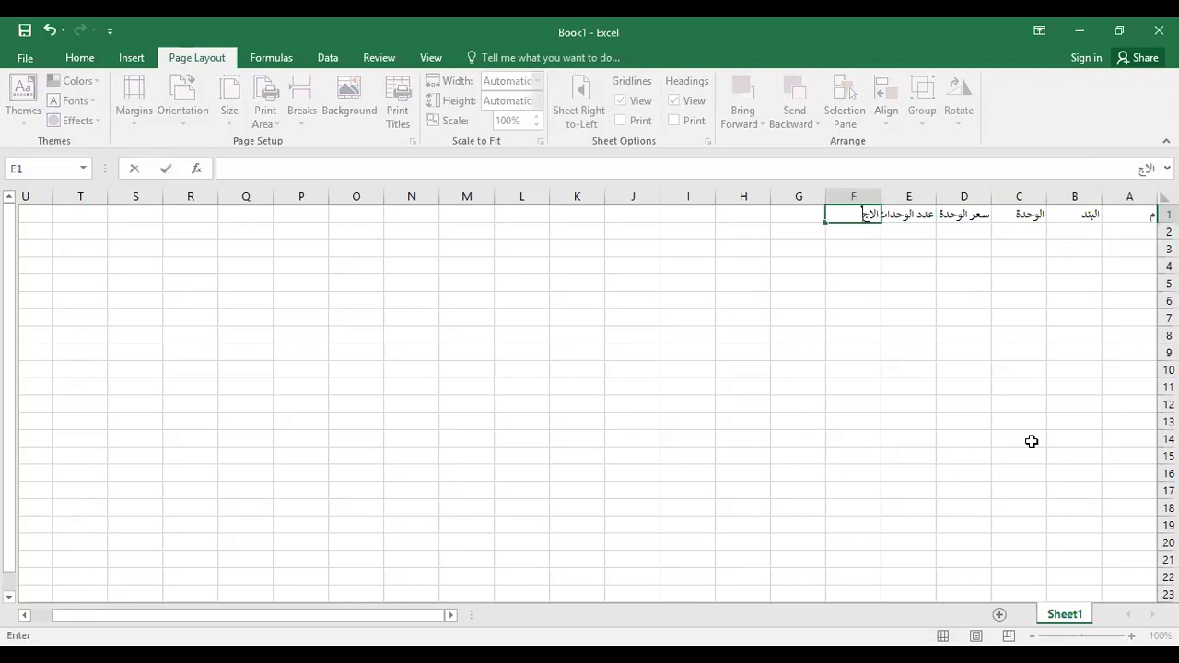
pyautogui.write('مالي')
pyautogui.press('Tab')
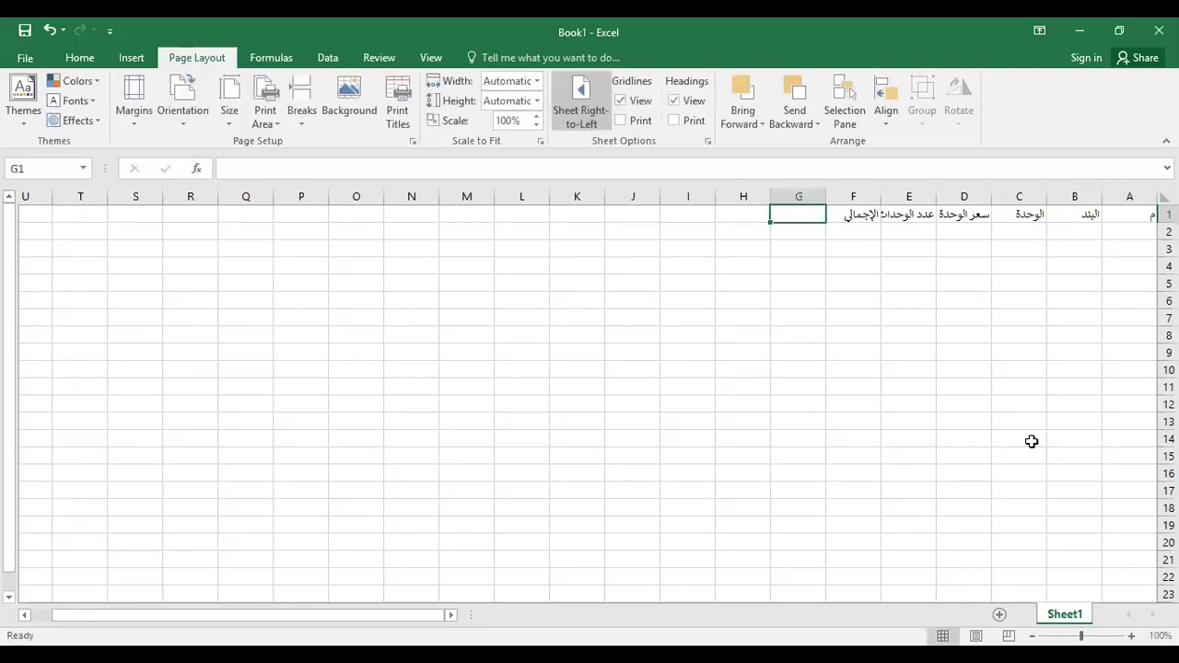
pyautogui.write('ملاحظات')
pyautogui.press('Return')
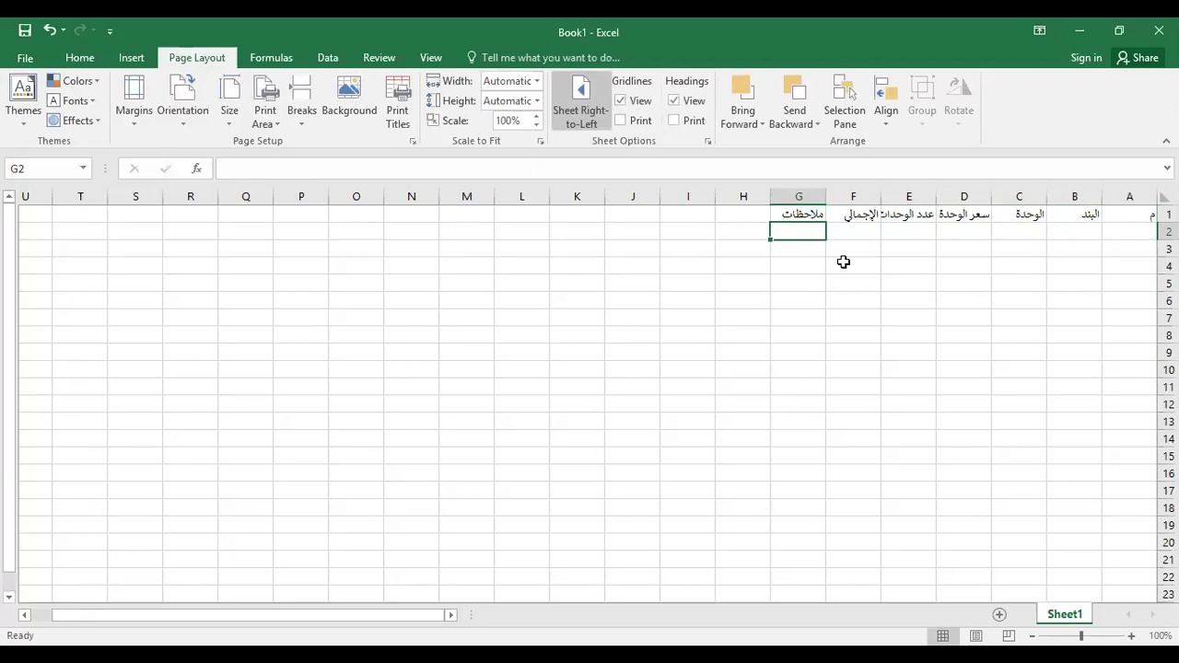
# Step: Widen columns A to G equally so that every header fits its cell
pyautogui.click(1132, 196)
pyautogui.moveTo(1049, 217); pyautogui.dragTo(685, 335)
pyautogui.click(685, 334)
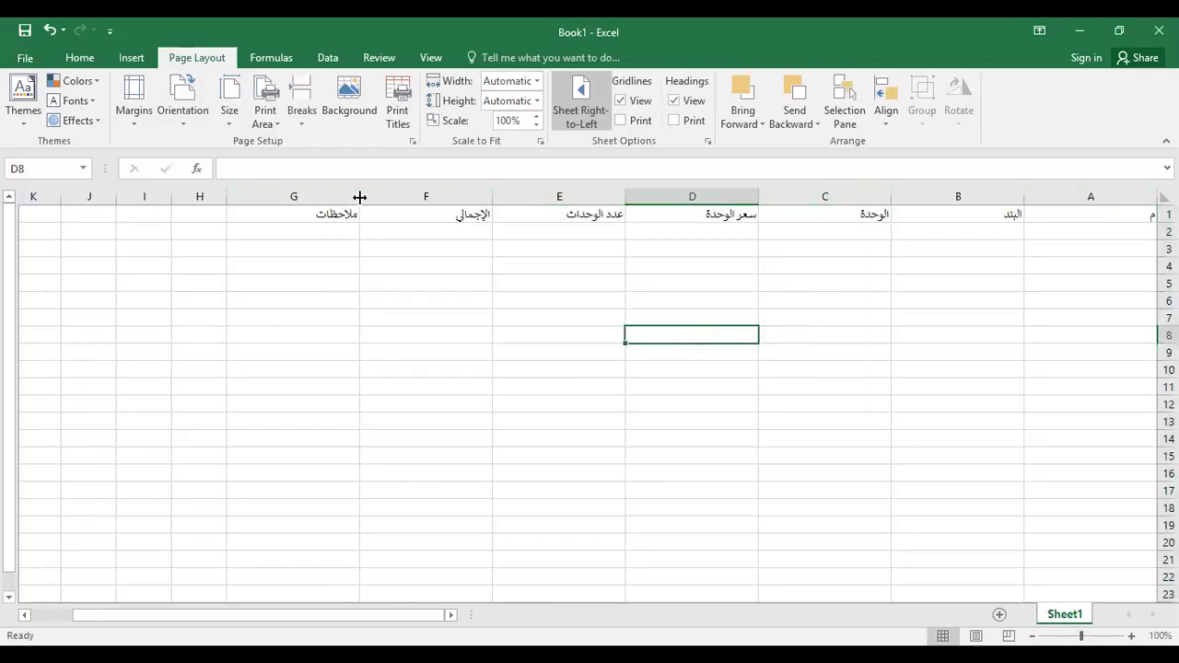
# Step: Apply All Borders to the table range A1:G27
pyautogui.moveTo(289, 213); pyautogui.dragTo(1101, 574)
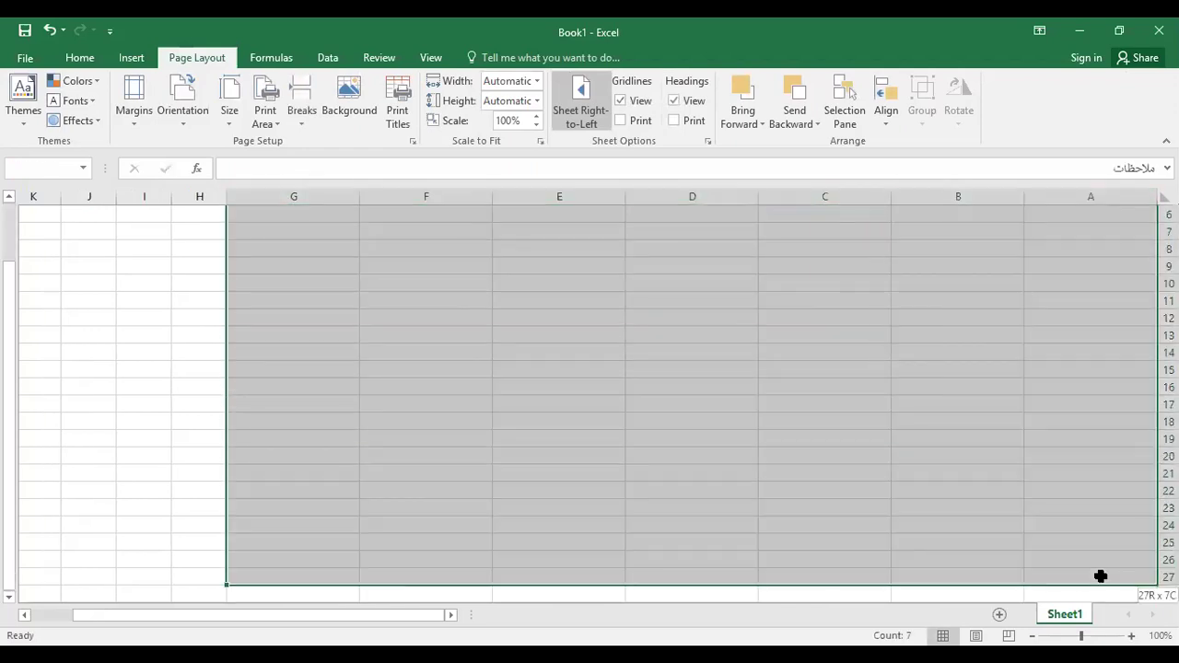
pyautogui.click(79, 58)
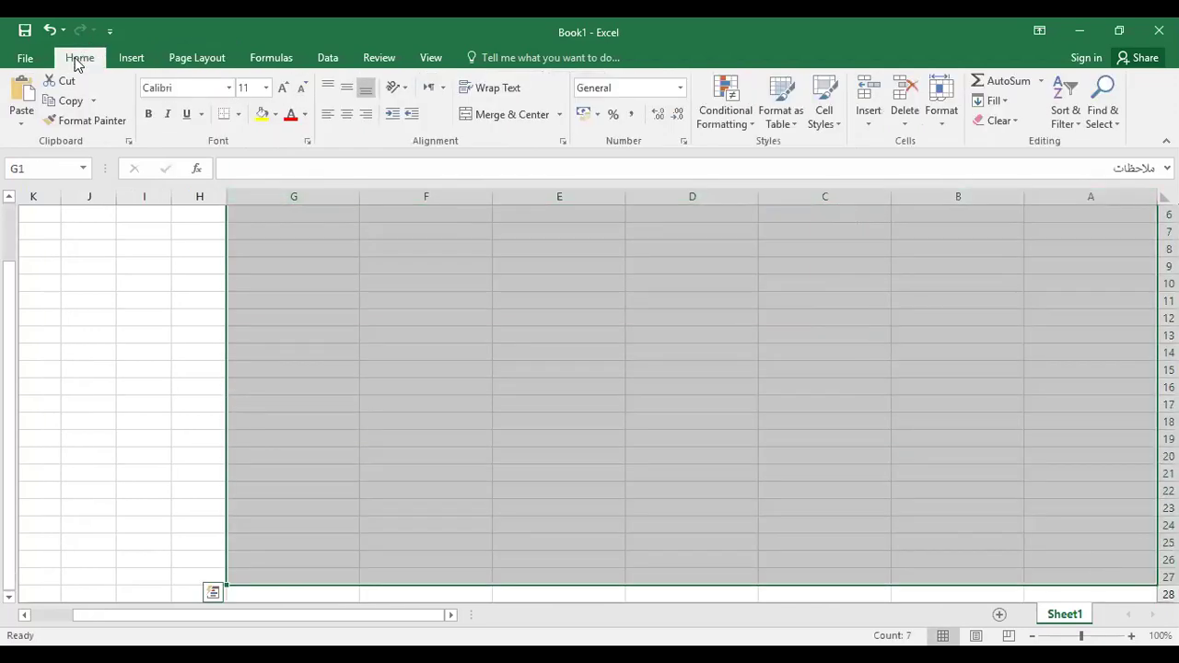
pyautogui.click(238, 115)
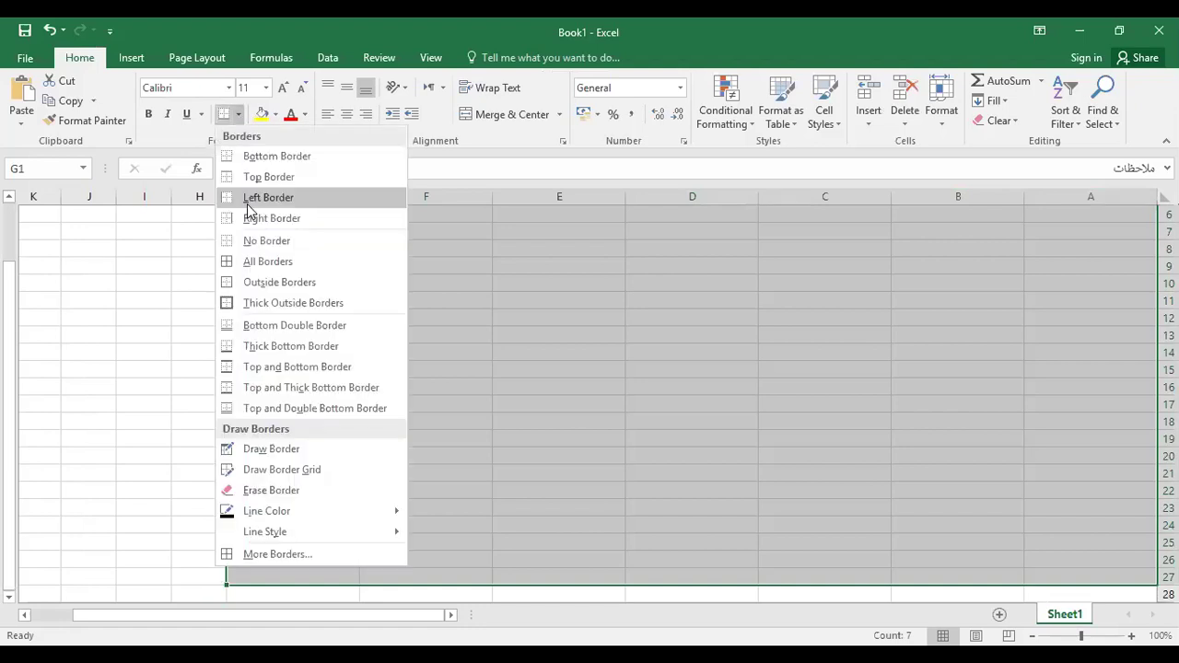
pyautogui.click(267, 262)
# Step: Fill the header cells A1:G1 with yellow
pyautogui.scroll(2, 1085, 242)
pyautogui.moveTo(1066, 215); pyautogui.dragTo(304, 161)
pyautogui.click(262, 114)
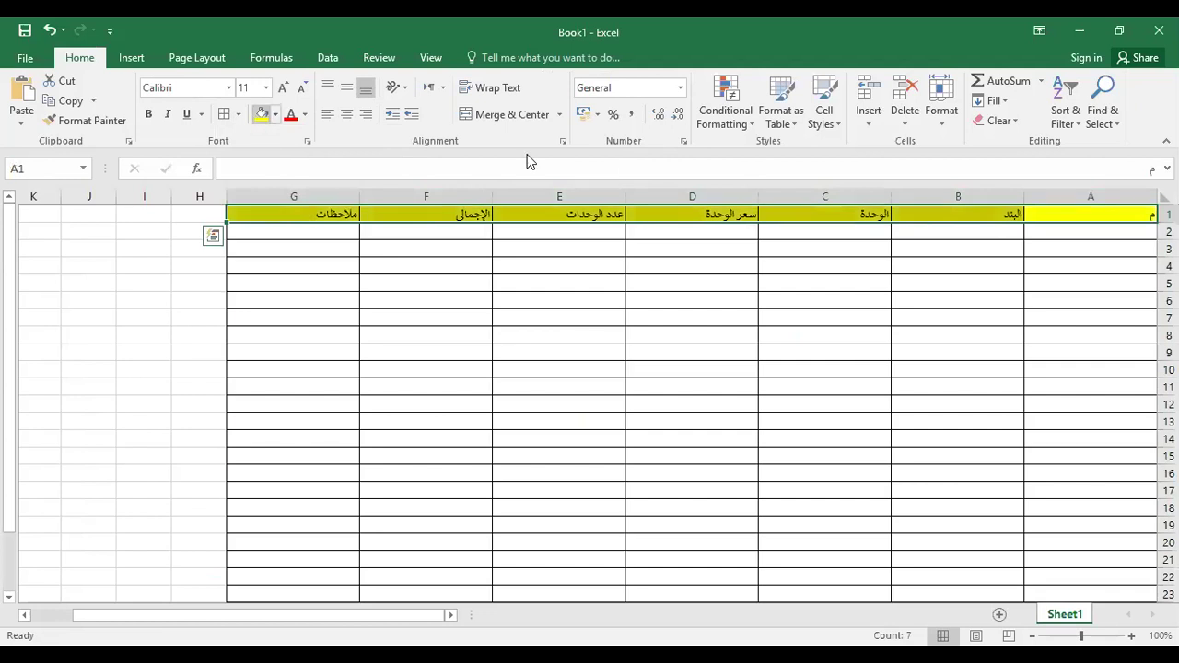
# Step: Number the table rows from 1 to 14 in A2:A15 by entering 1 and 2 and extending the series
pyautogui.click(1070, 231)
pyautogui.write('1')
pyautogui.press('Return')
pyautogui.write('2')
pyautogui.press('Return')
pyautogui.moveTo(1070, 231); pyautogui.dragTo(1018, 458)
pyautogui.click(980, 291)
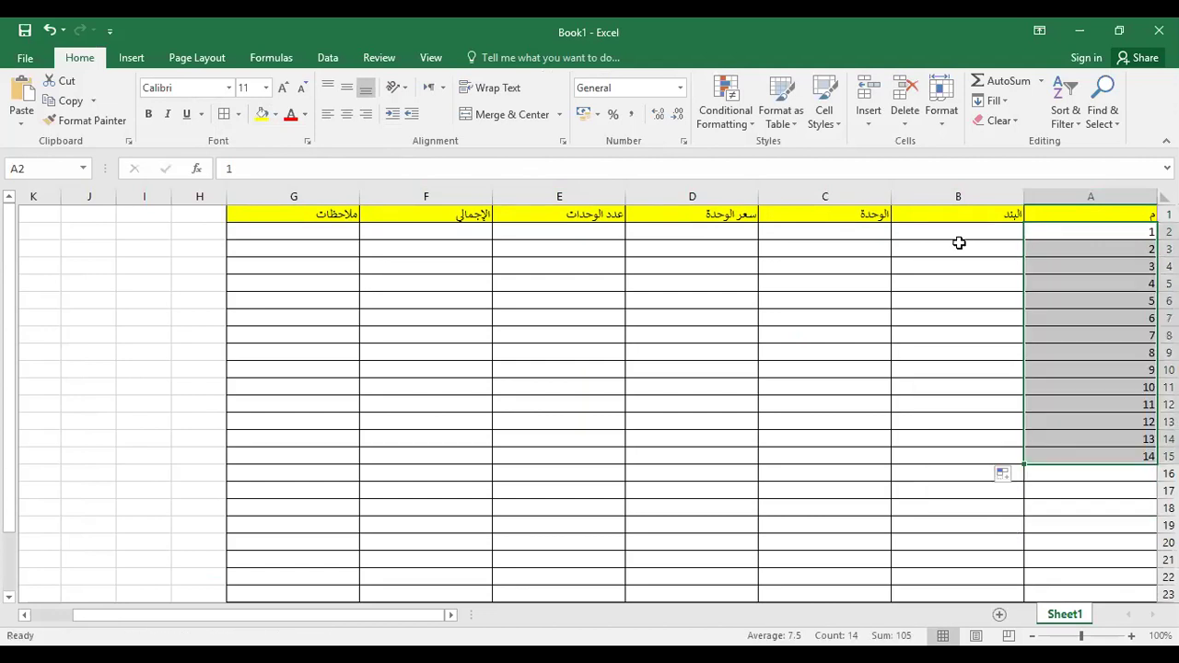
# Step: Enter the first item in row 2: حديد تسليح, unit طن, unit price 10000 and quantity 5
pyautogui.moveTo(958, 249); pyautogui.dragTo(958, 228)
pyautogui.click(959, 232)
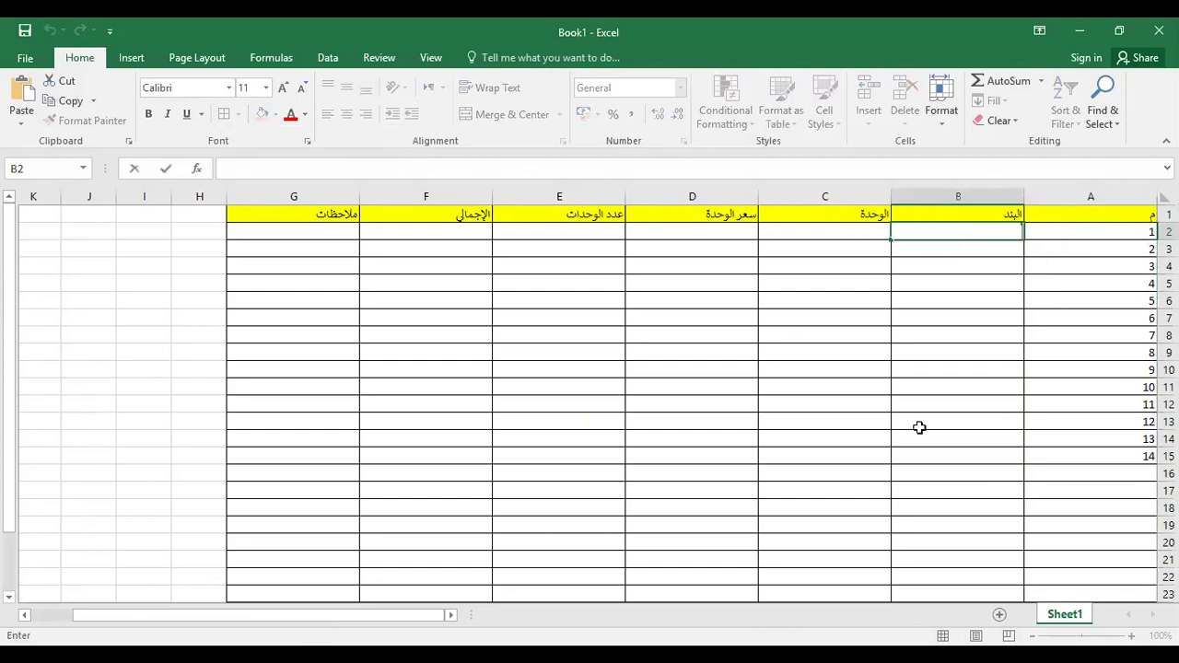
pyautogui.write('حديد تسليح')
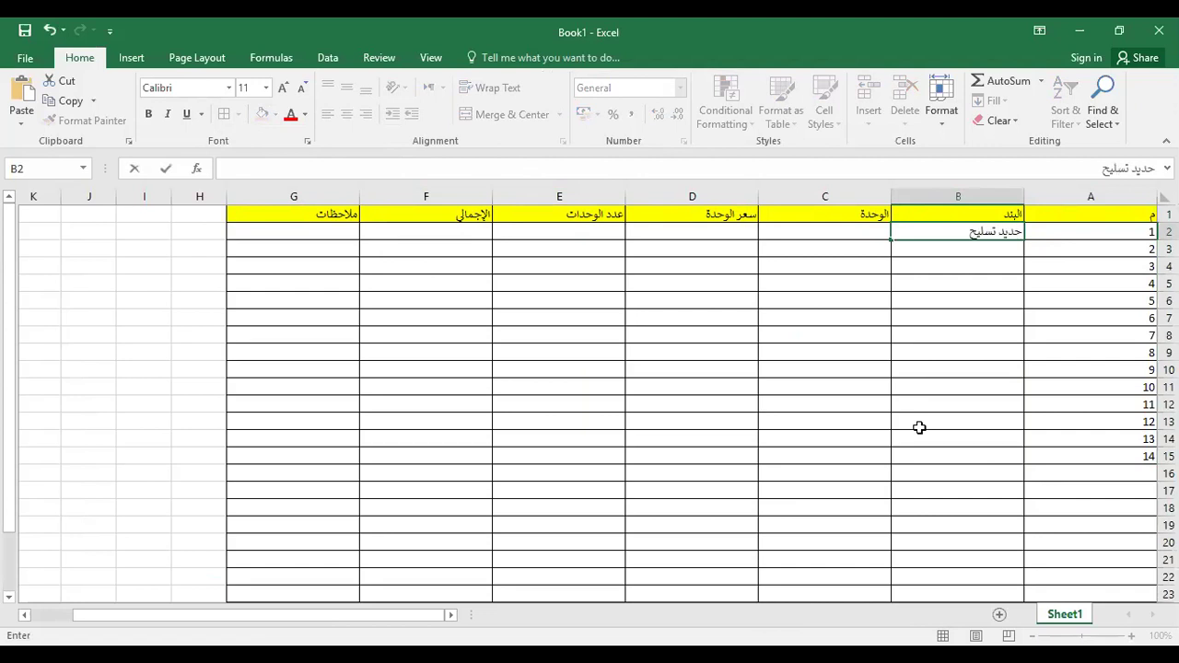
pyautogui.press('Tab')
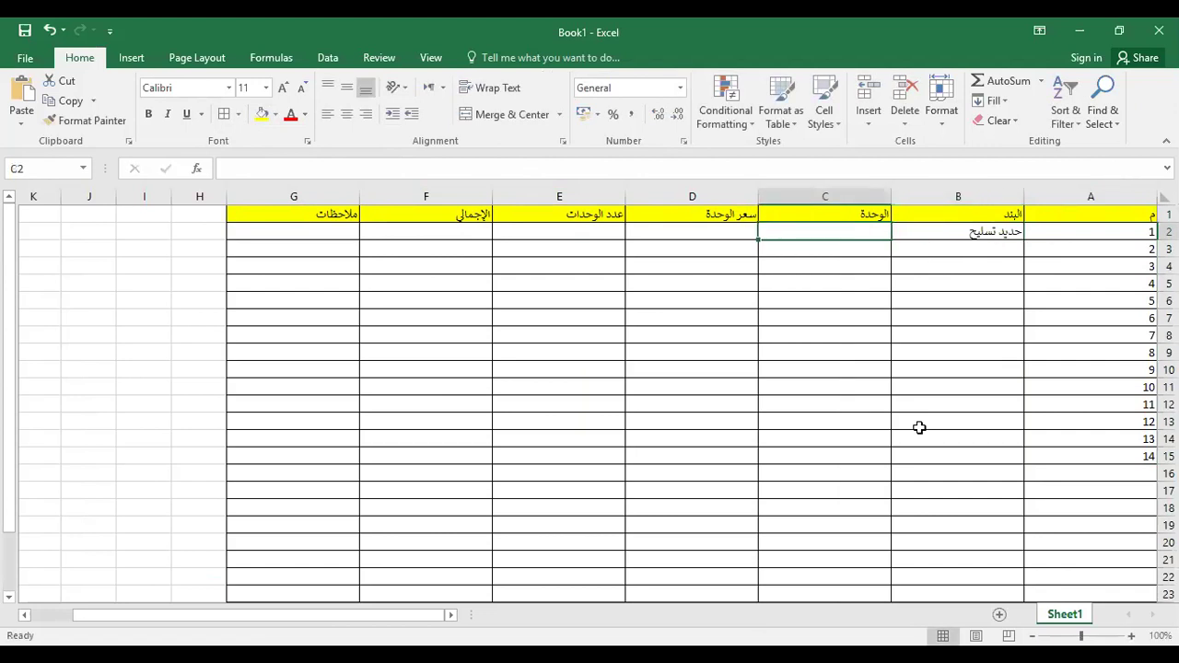
pyautogui.write('طن')
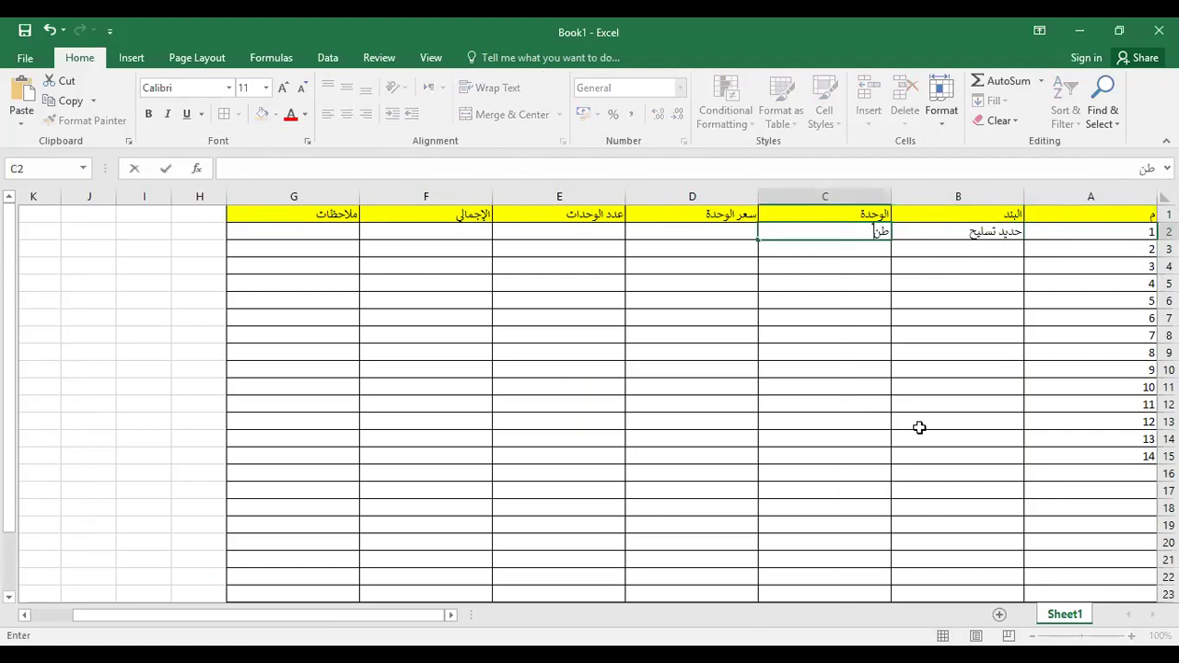
pyautogui.press('Tab')
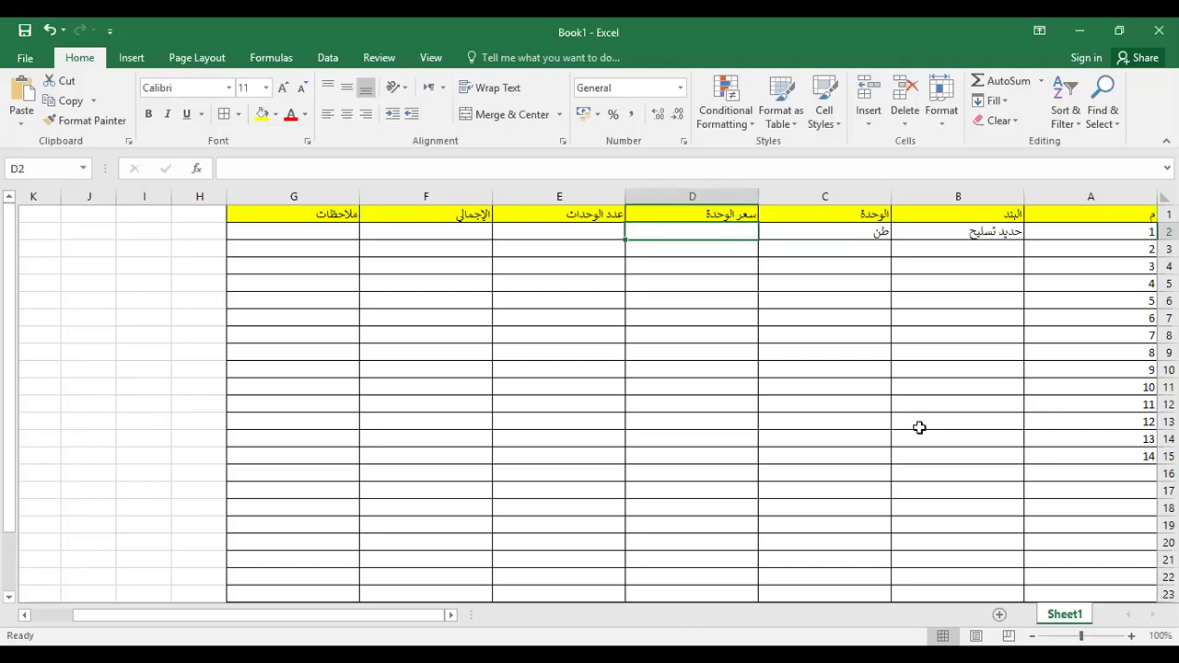
pyautogui.write('10000')
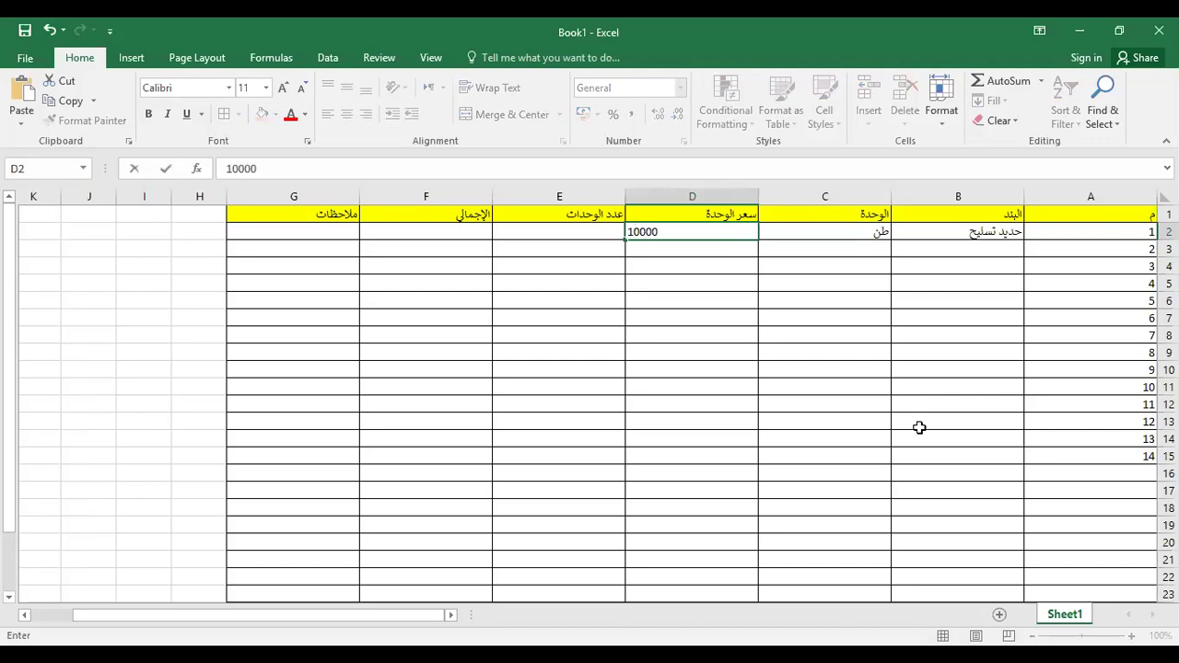
pyautogui.press('Return')
pyautogui.press('Up')
pyautogui.press('Tab')
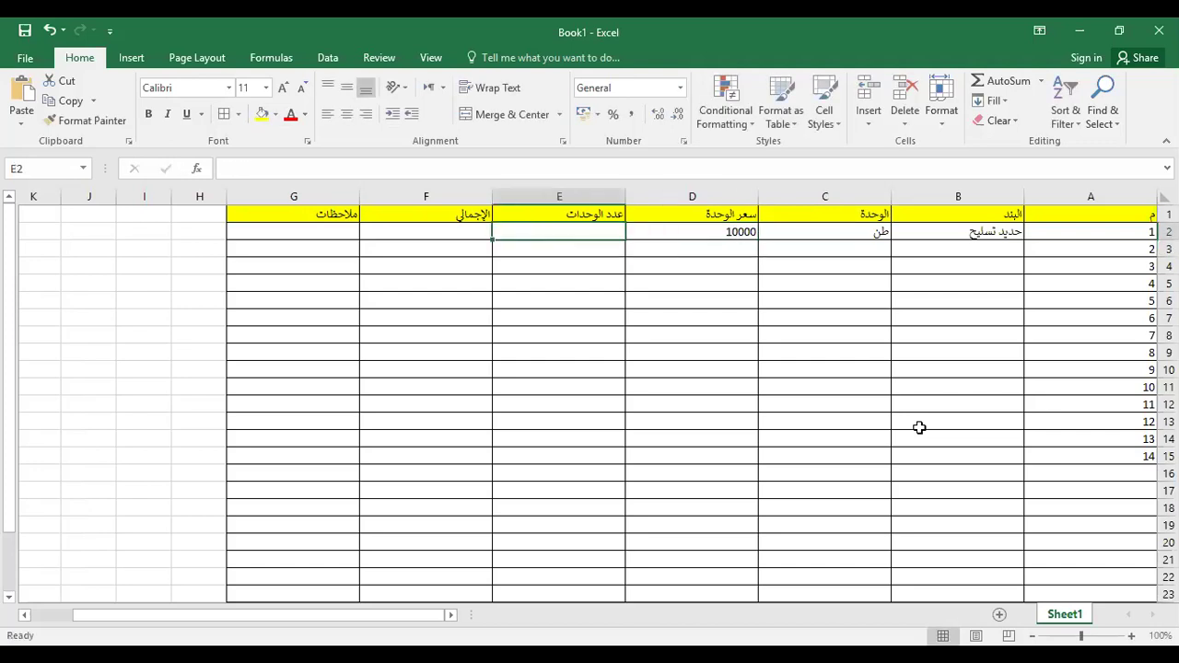
pyautogui.write('5')
pyautogui.press('Tab')
# Step: Calculate the total in F2 with the formula =E2*D2 and copy it down to F17
pyautogui.write('=')
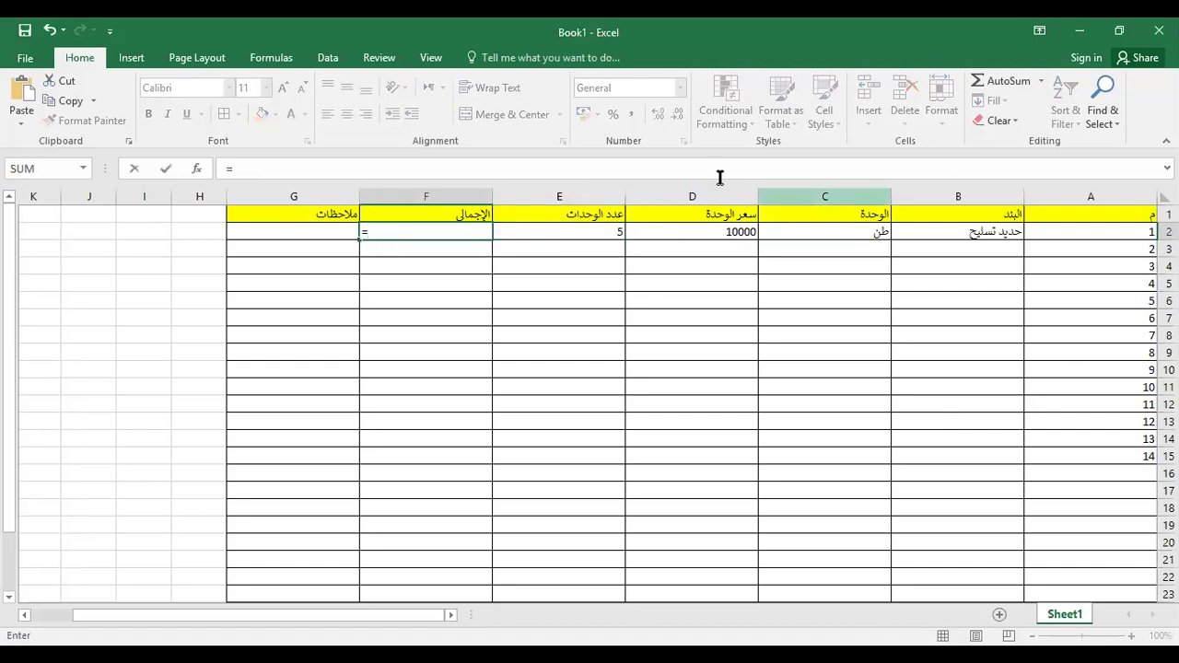
pyautogui.click(575, 231)
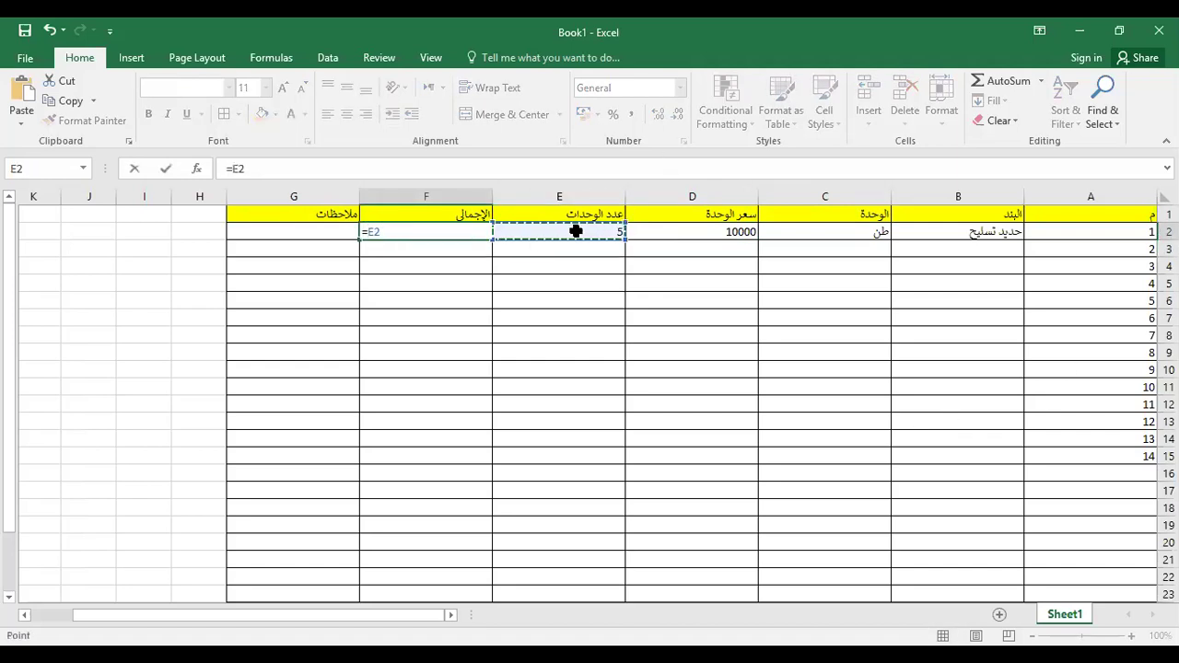
pyautogui.write('*')
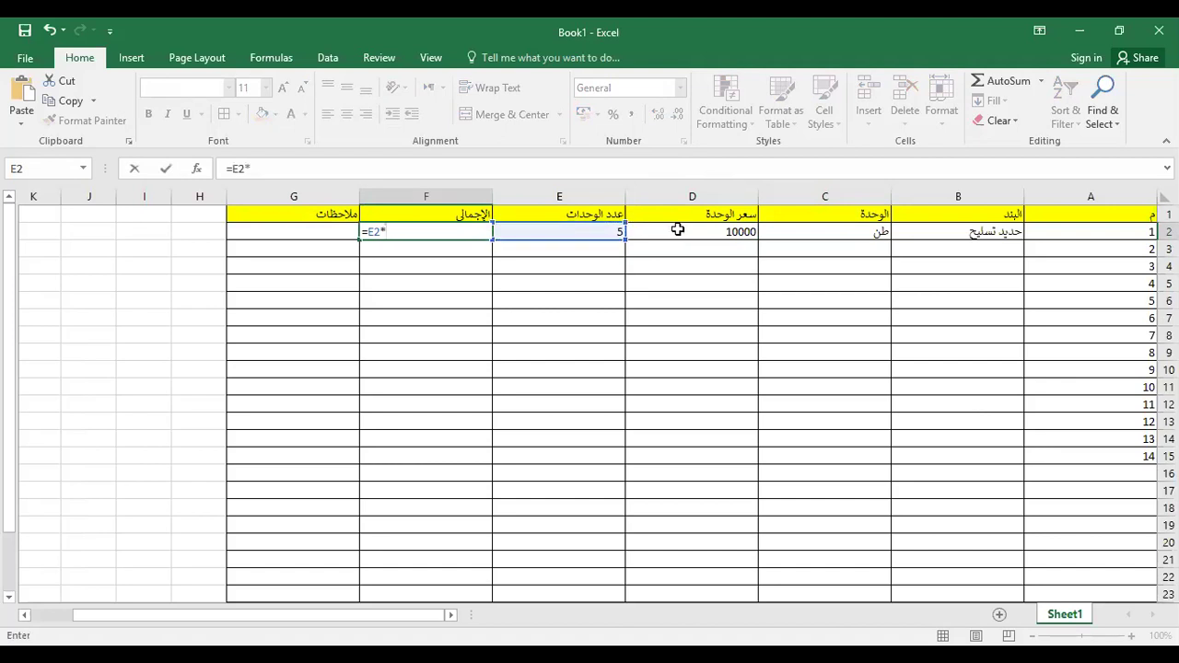
pyautogui.click(678, 231)
pyautogui.press('Return')
pyautogui.click(366, 234)
pyautogui.moveTo(358, 245); pyautogui.dragTo(357, 497)
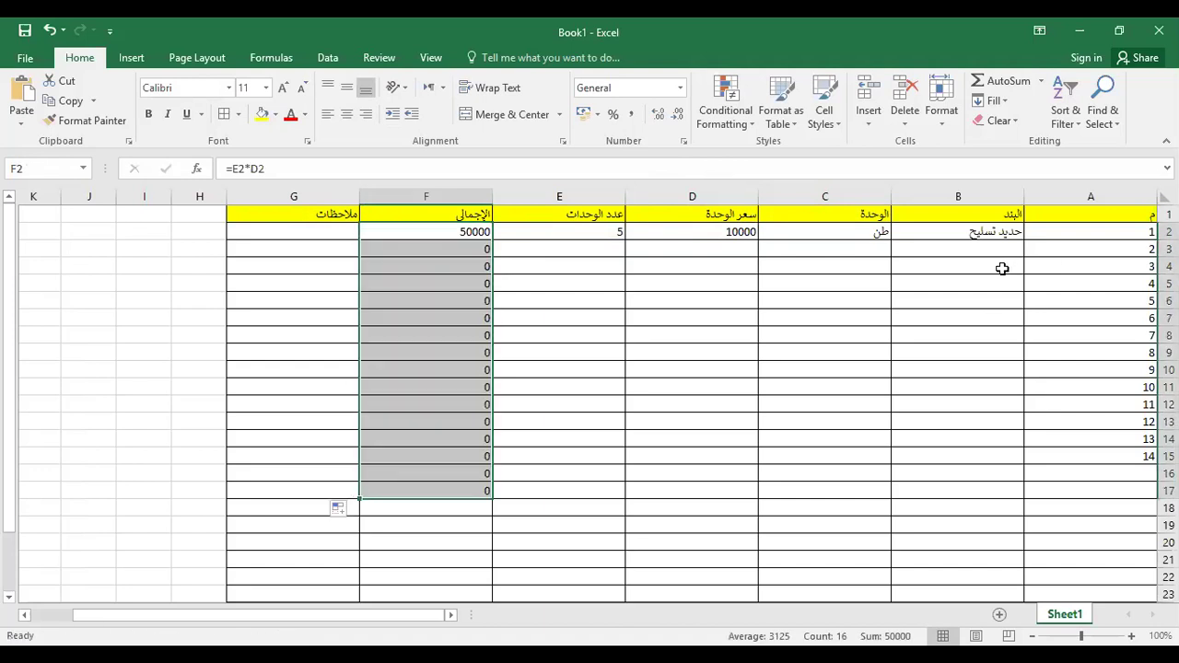
# Step: Enter the second item in row 3: اسمنت, unit طن, unit price 1500 and quantity 10
pyautogui.click(964, 251)
pyautogui.write('اسمنت')
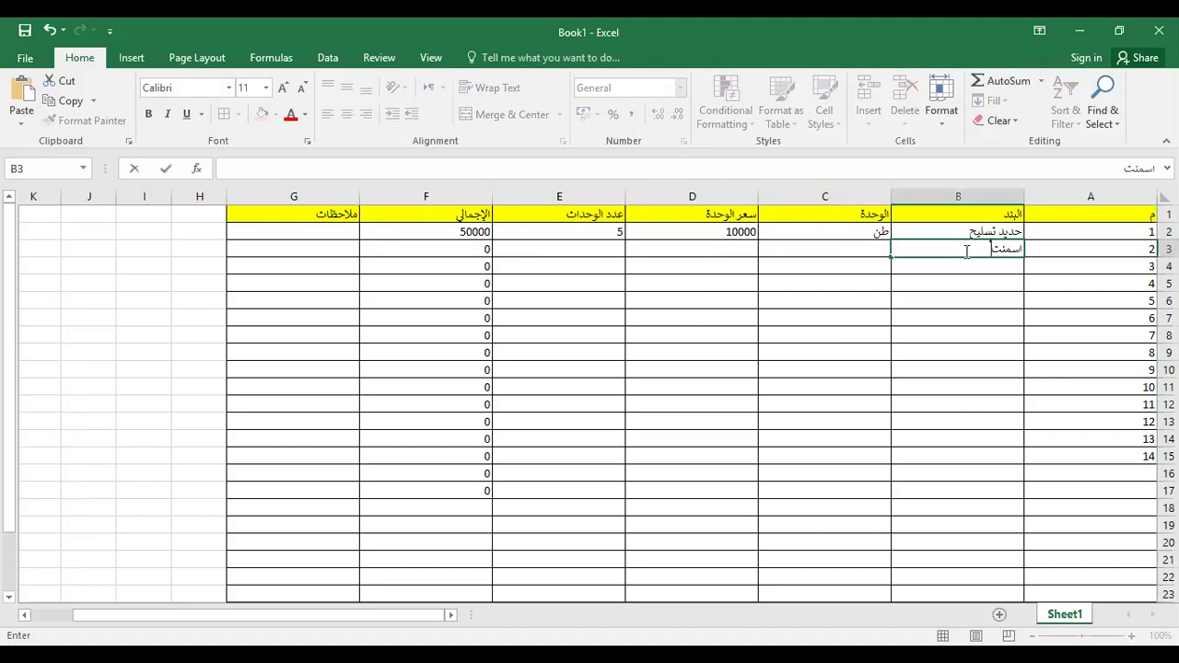
pyautogui.press('Tab')
pyautogui.write('طن')
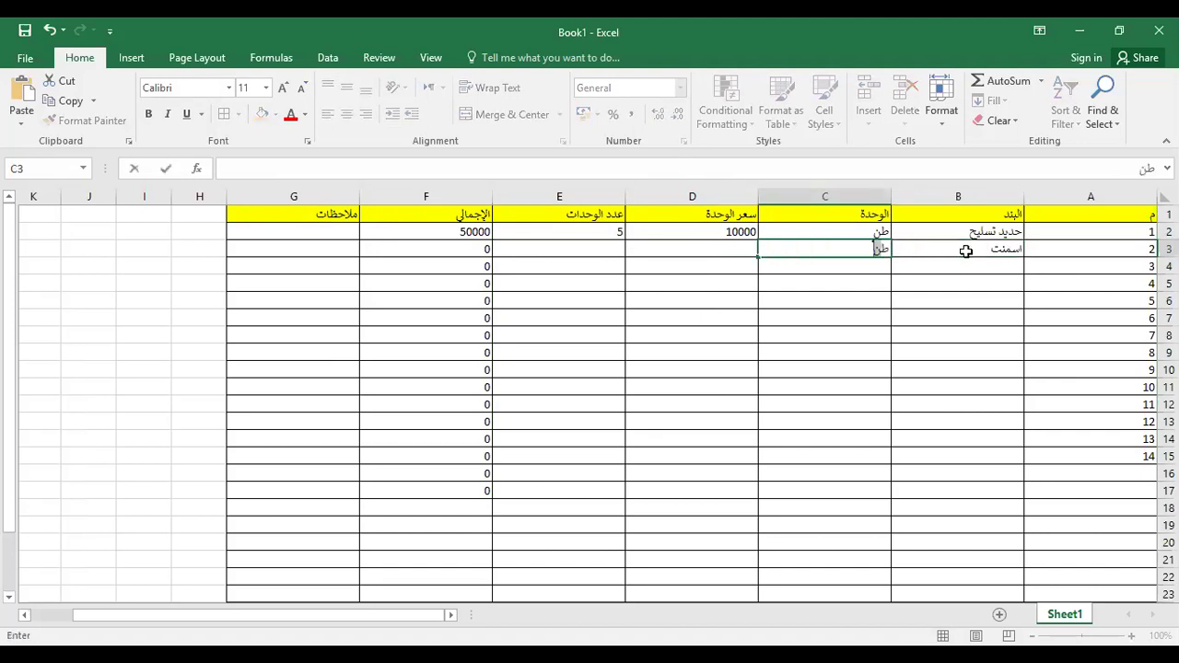
pyautogui.press('Tab')
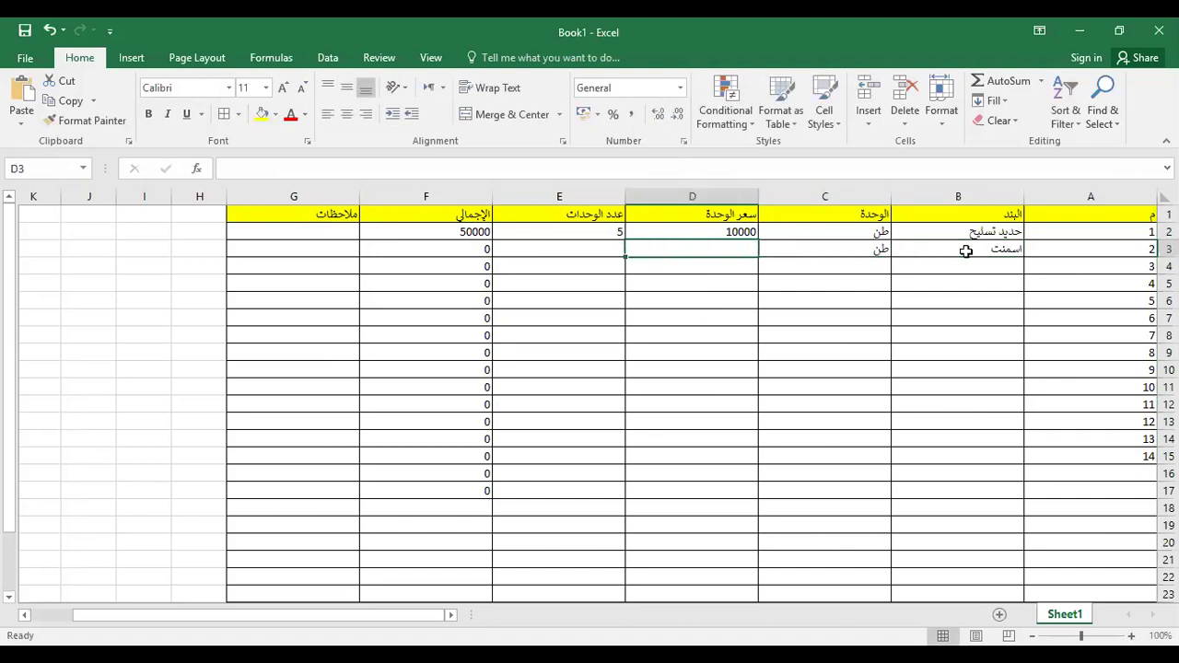
pyautogui.write('1500')
pyautogui.hotkey('ctrl', 'Return')
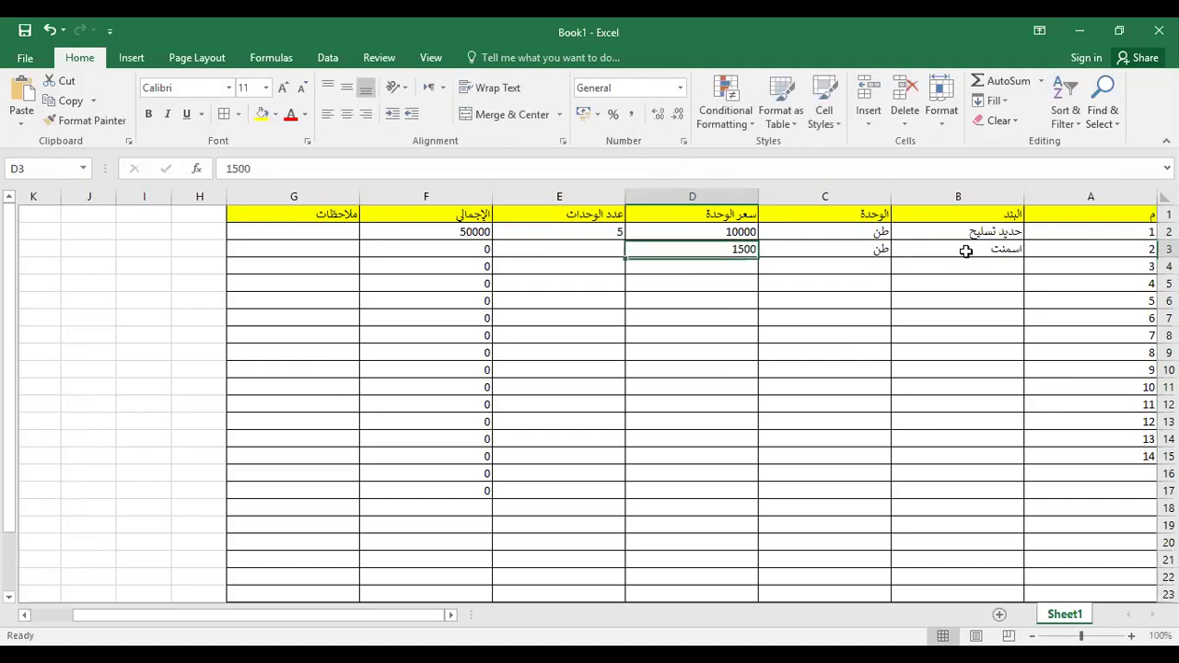
pyautogui.press('Tab')
pyautogui.write('10')
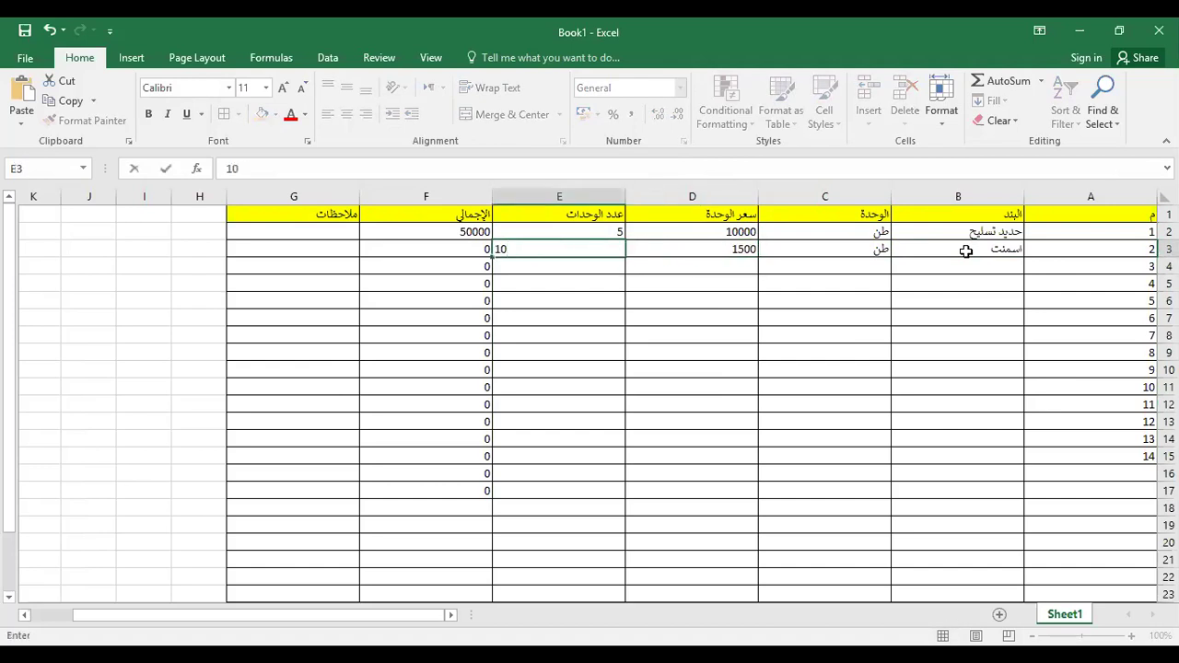
pyautogui.press('Return')
# Step: Enter the third item in row 4: طوب, unit عربية, unit price 500 and quantity 10
pyautogui.press('Right')
pyautogui.press('Right')
pyautogui.press('Right')
pyautogui.press('Right')
pyautogui.press('Left')
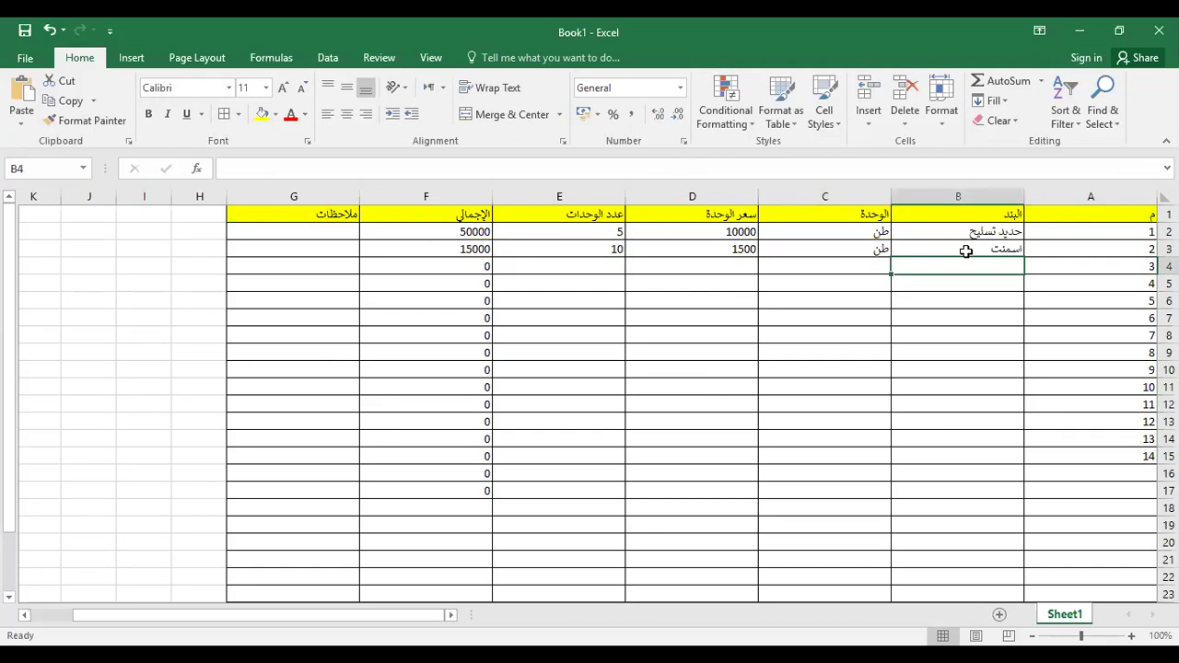
pyautogui.write('طوب')
pyautogui.press('Tab')
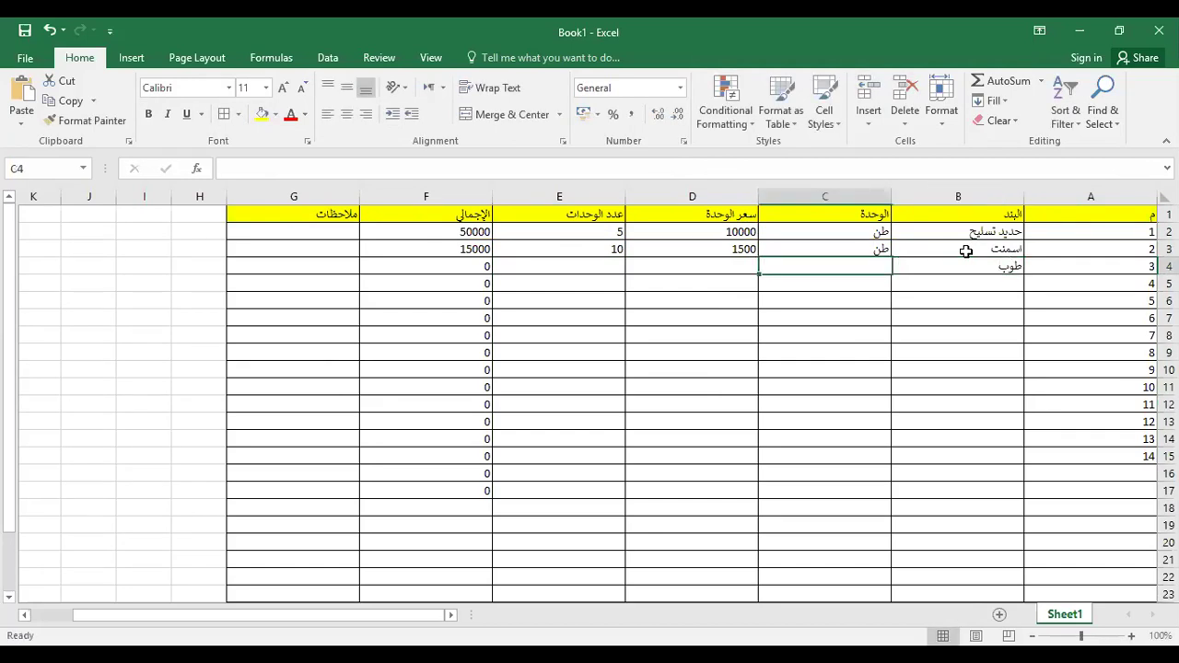
pyautogui.write('عربية')
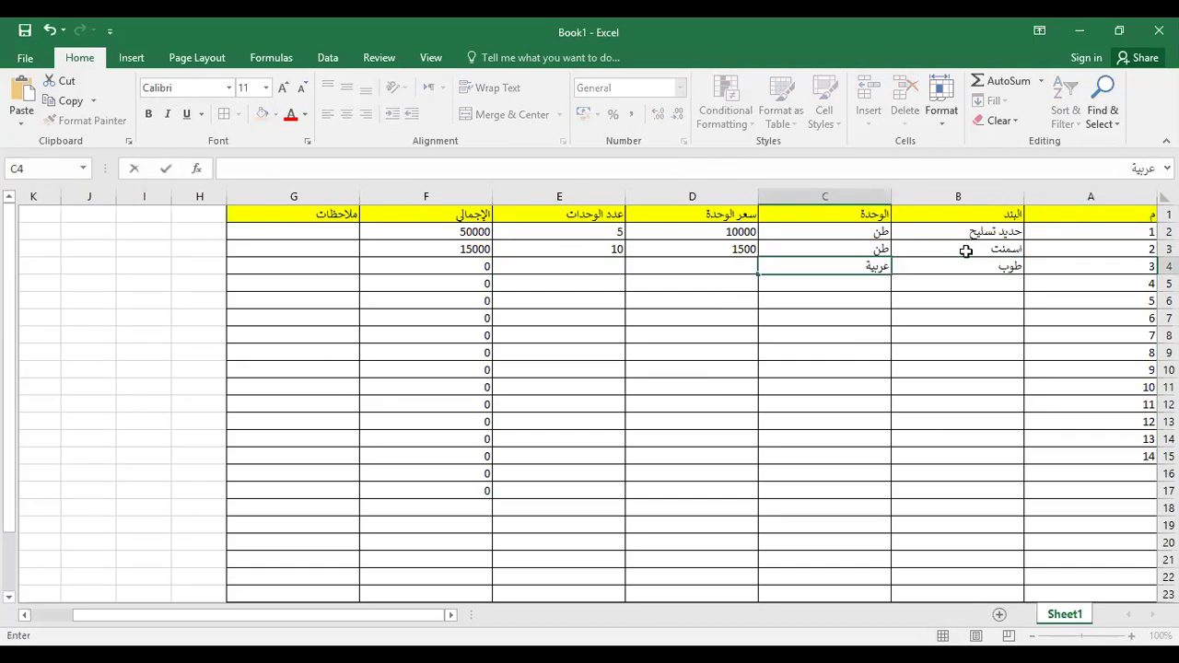
pyautogui.press('Tab')
pyautogui.write('1')
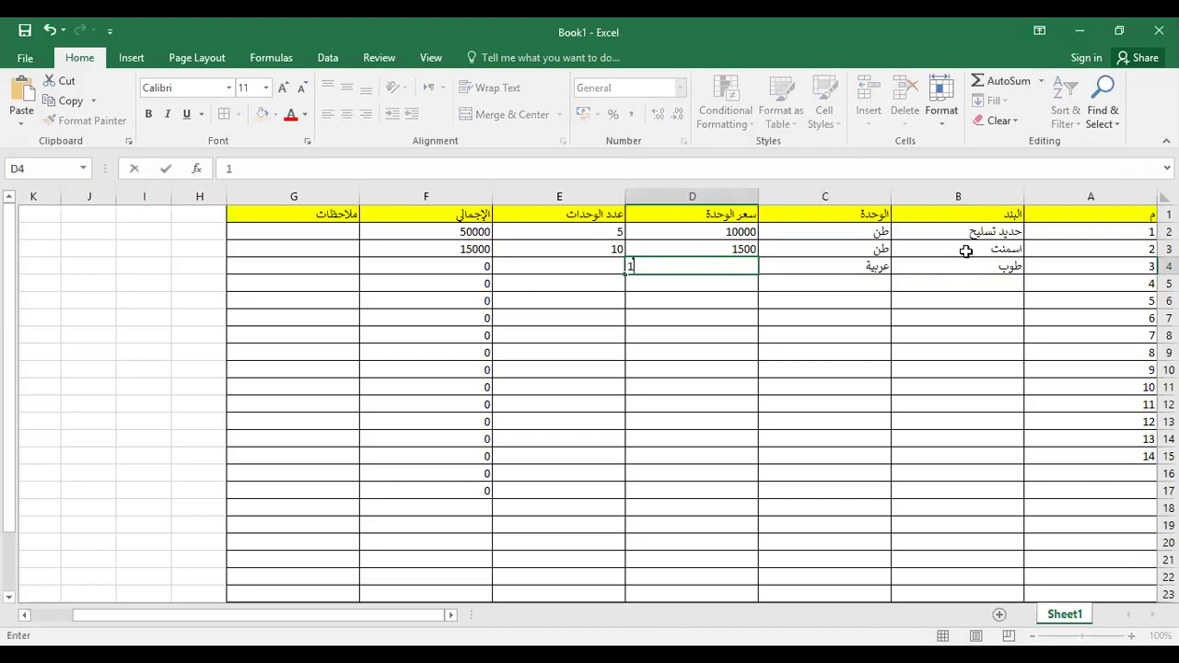
pyautogui.press('BackSpace')
pyautogui.write('500')
pyautogui.press('Tab')
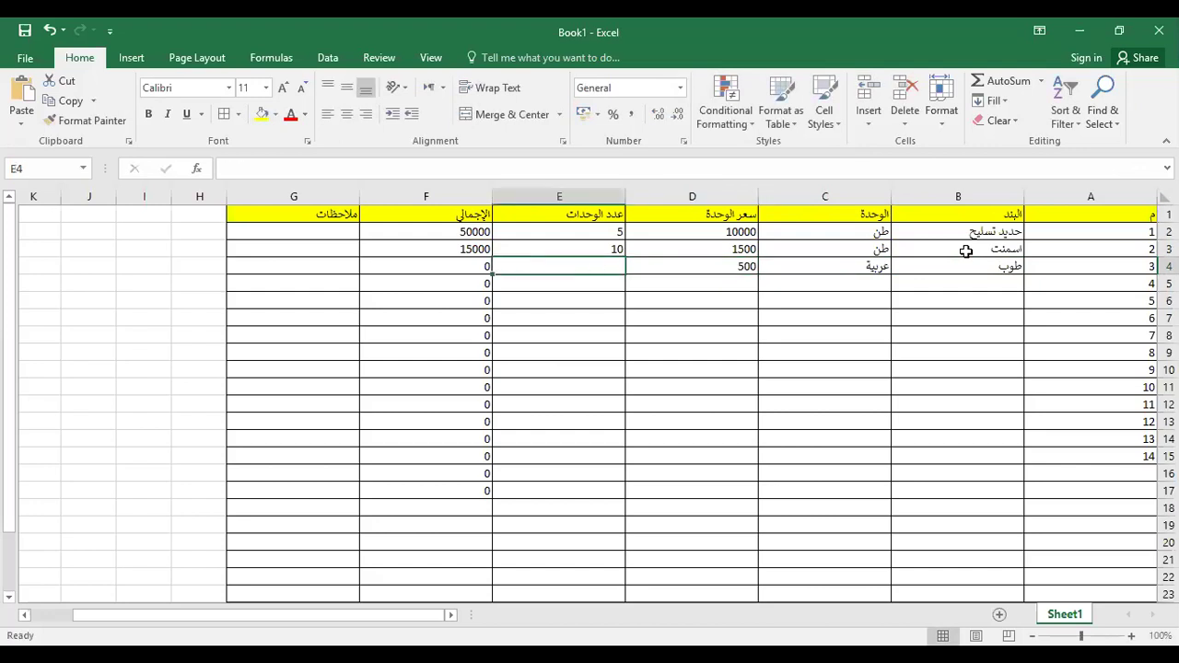
pyautogui.write('10')
pyautogui.press('Return')
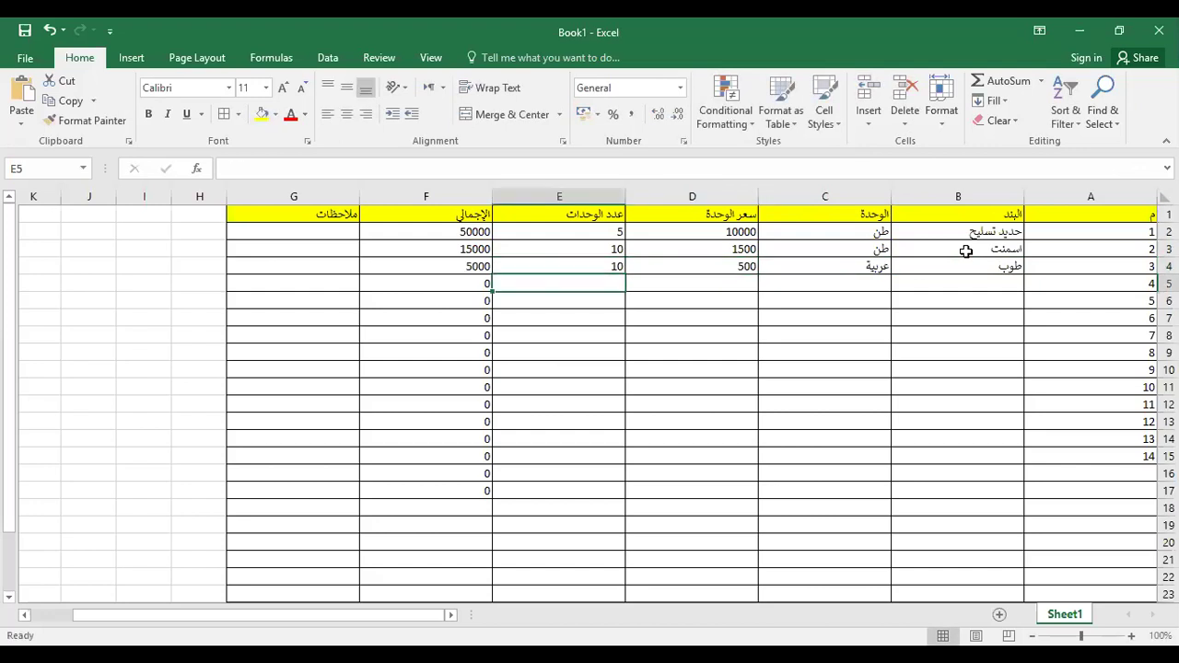
# Step: Enter the fourth item in row 5: كرانيش, unit متر طولي, unit price 100 and quantity 50
pyautogui.press('Right')
pyautogui.press('Right')
pyautogui.press('Right')
pyautogui.press('Right')
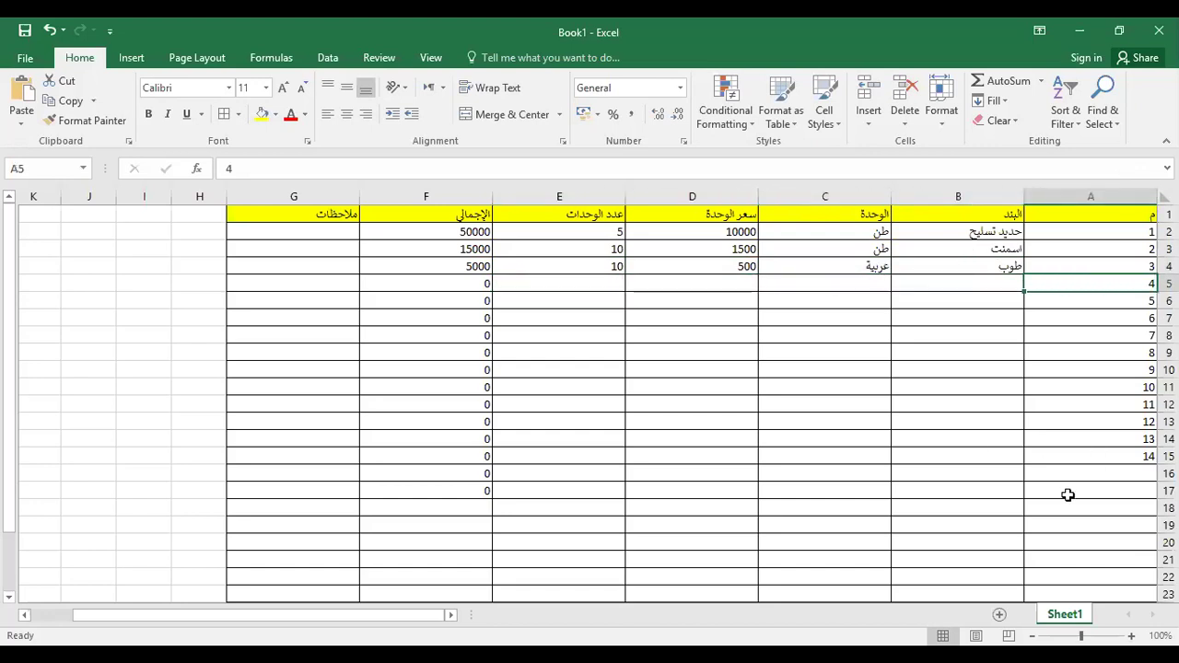
pyautogui.click(999, 285)
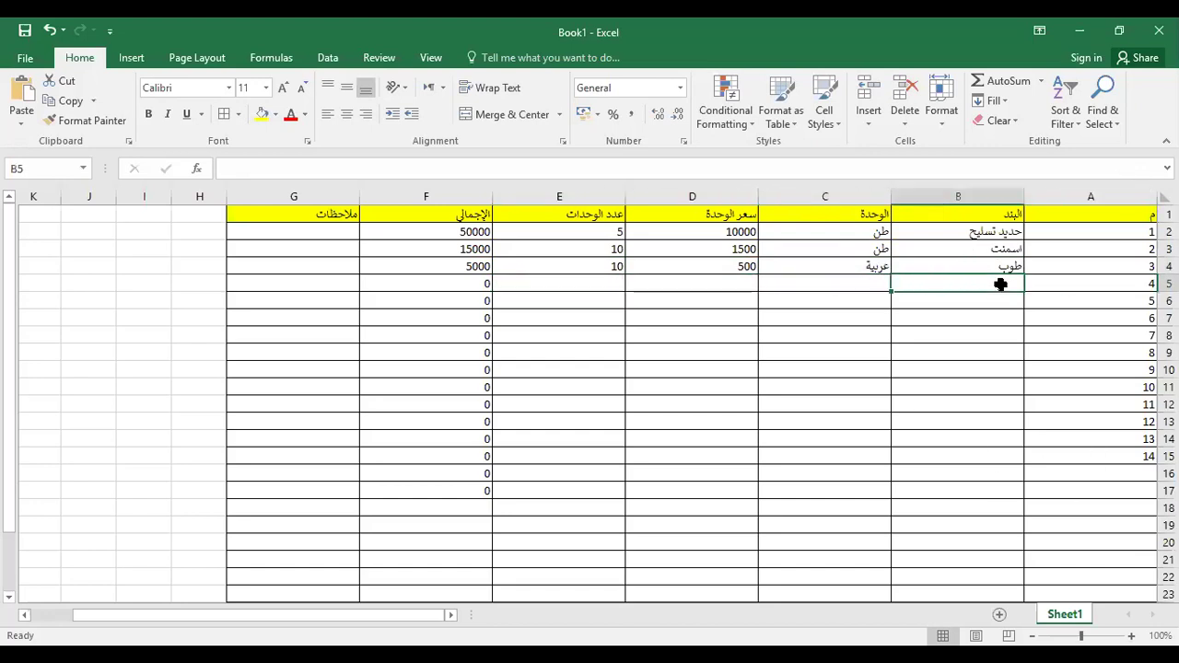
pyautogui.write('كرانيش')
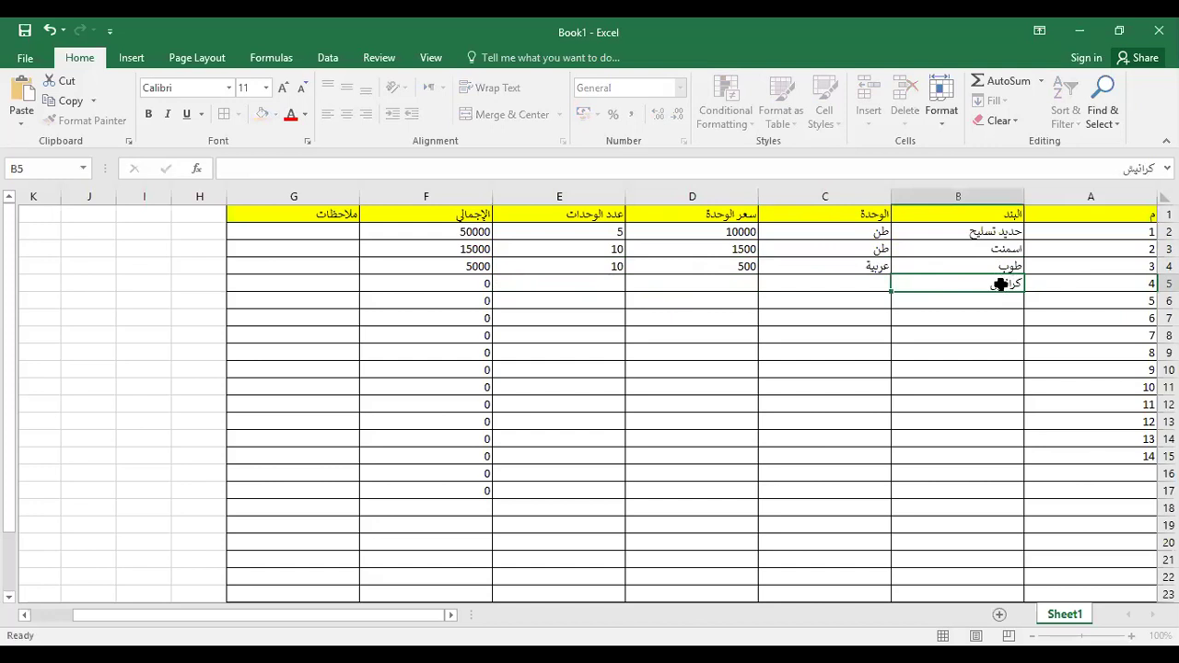
pyautogui.press('Tab')
pyautogui.write('متر طولي')
pyautogui.press('Tab')
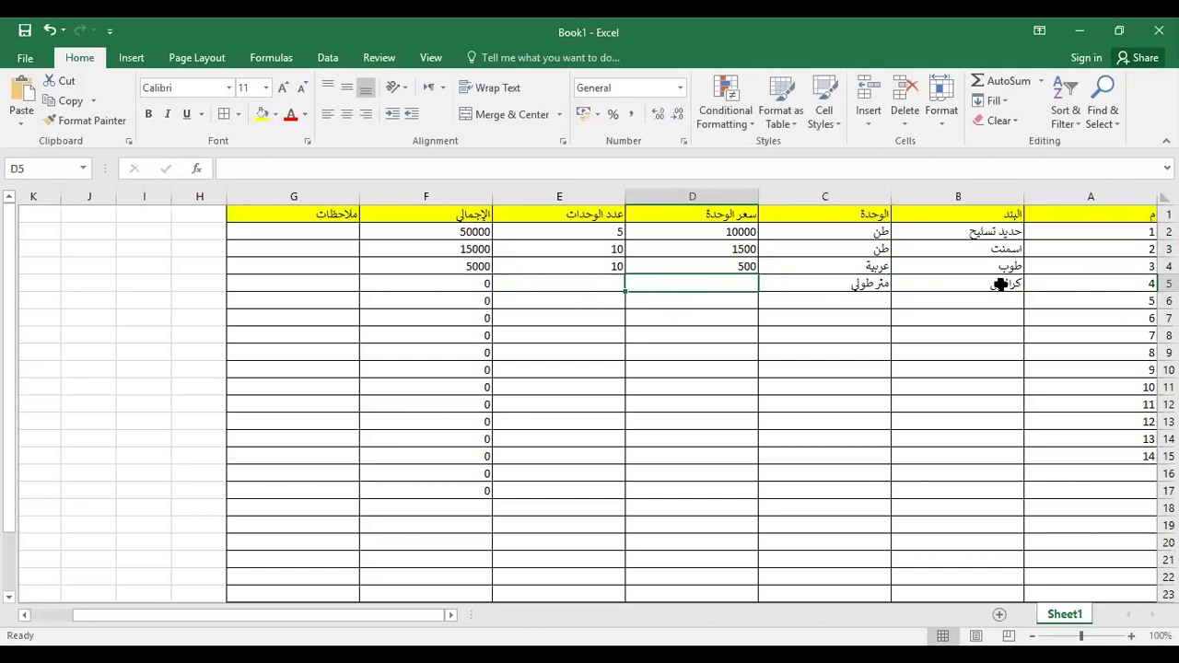
pyautogui.write('100')
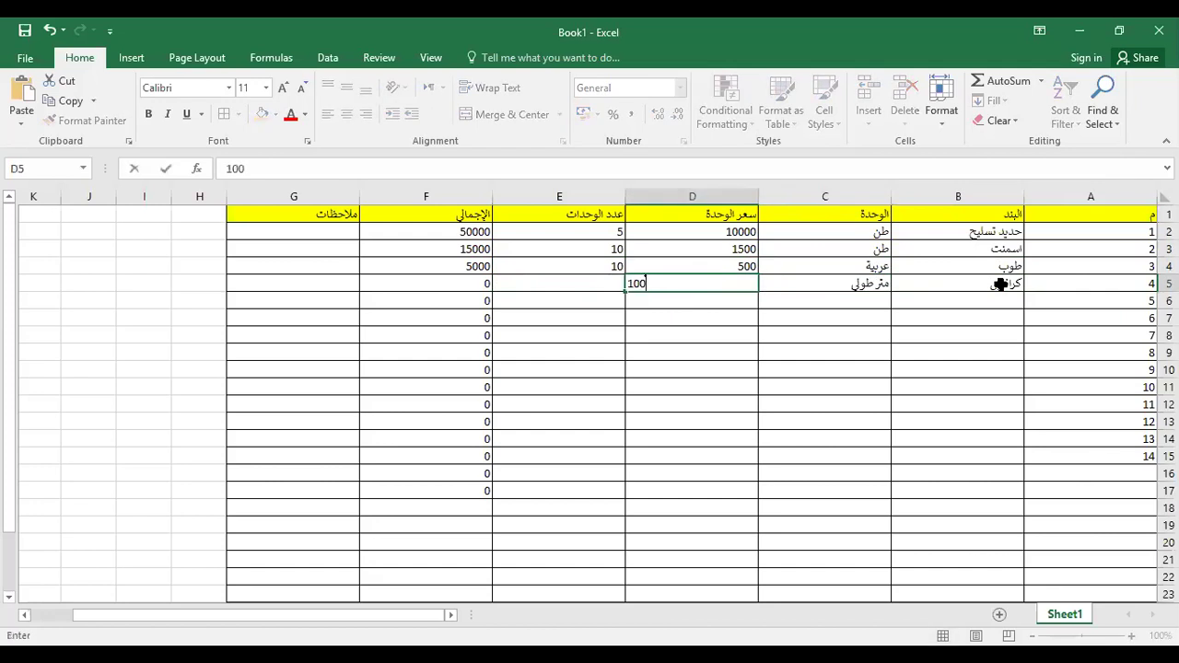
pyautogui.press('Tab')
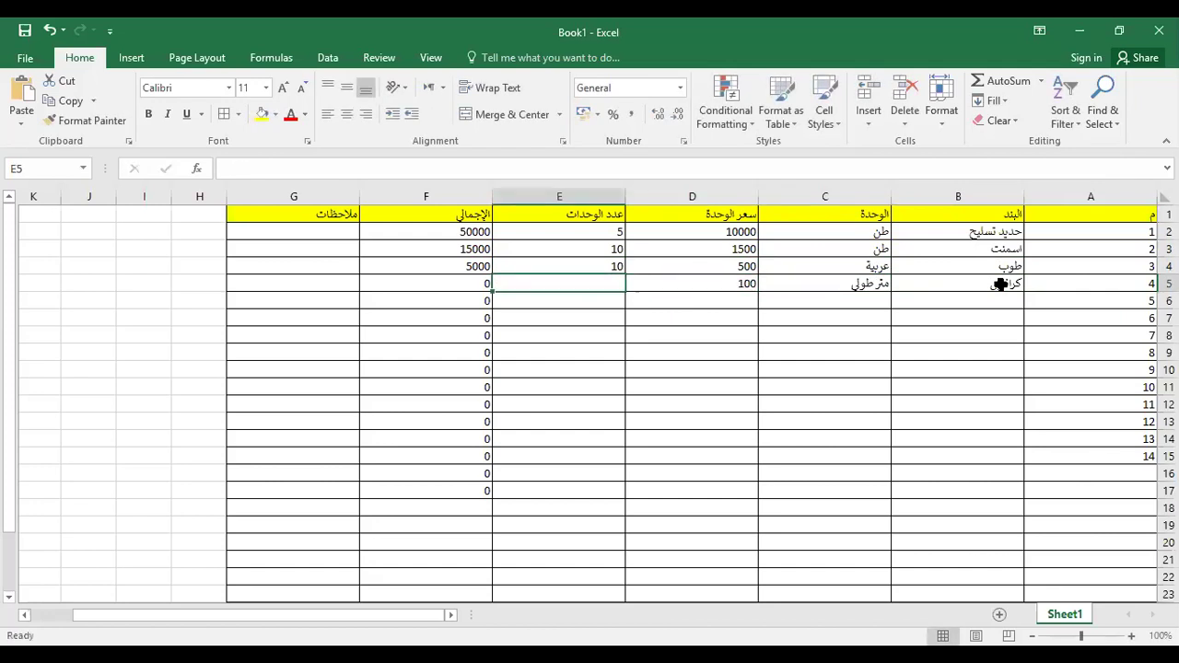
pyautogui.click(566, 286)
pyautogui.write('50')
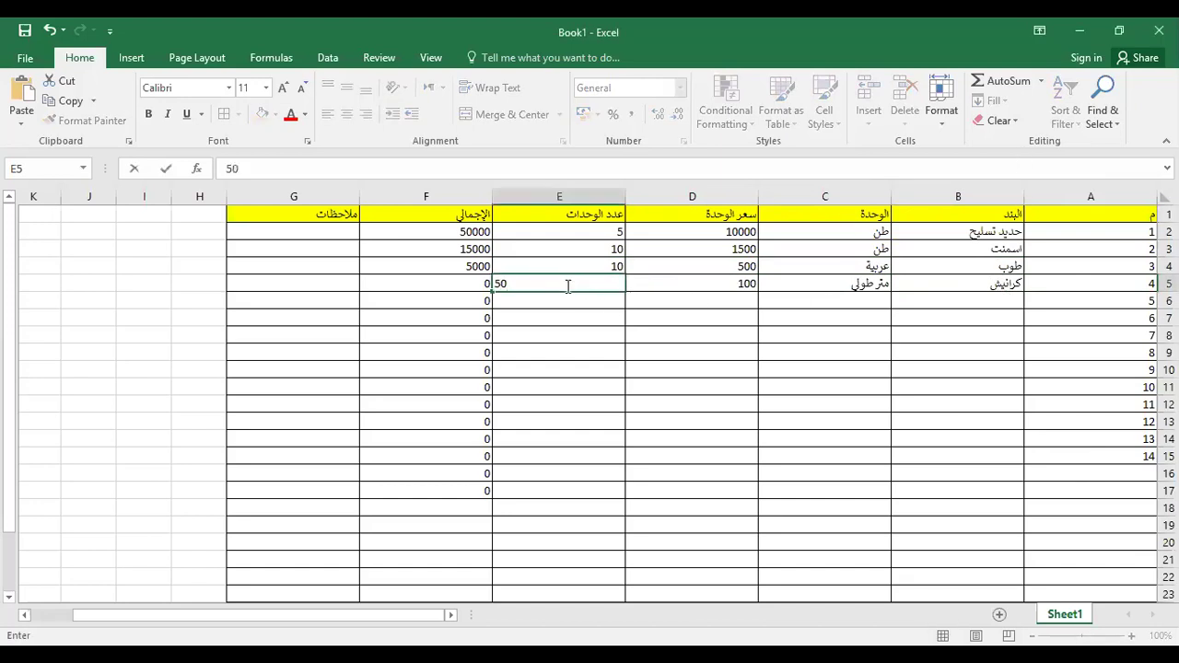
pyautogui.press('Return')
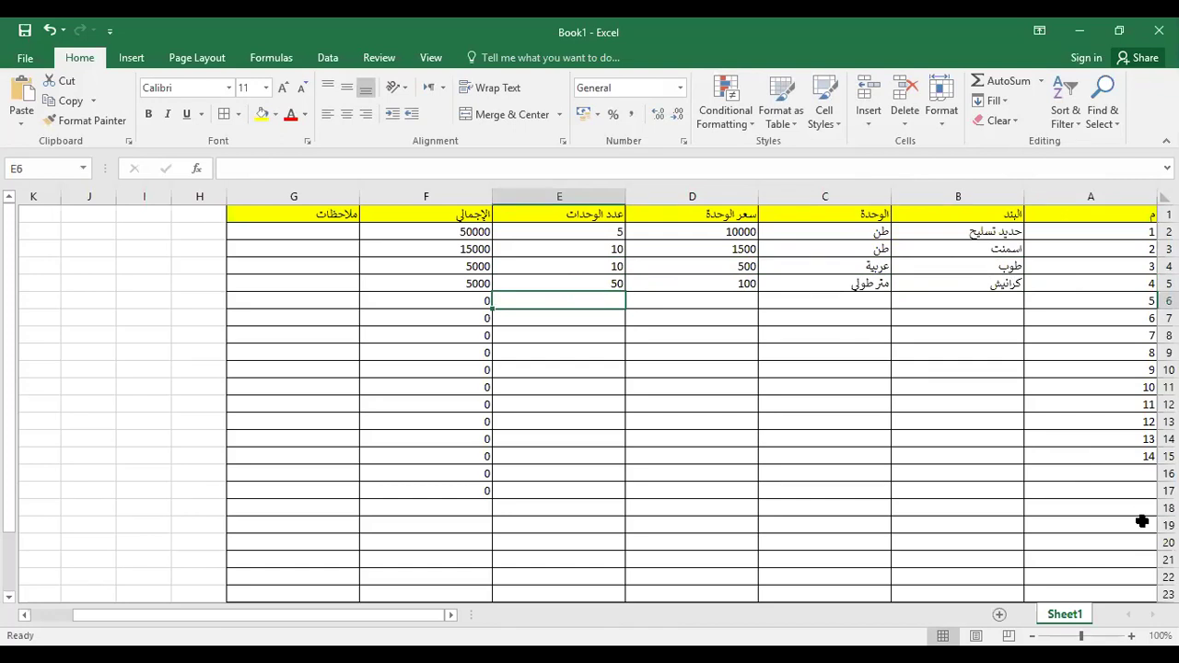
# Step: Label A18 as الإجمالي and sum the item totals F2:F17 in F18 with AutoSum
pyautogui.click(1110, 506)
pyautogui.write('الاجمالي')
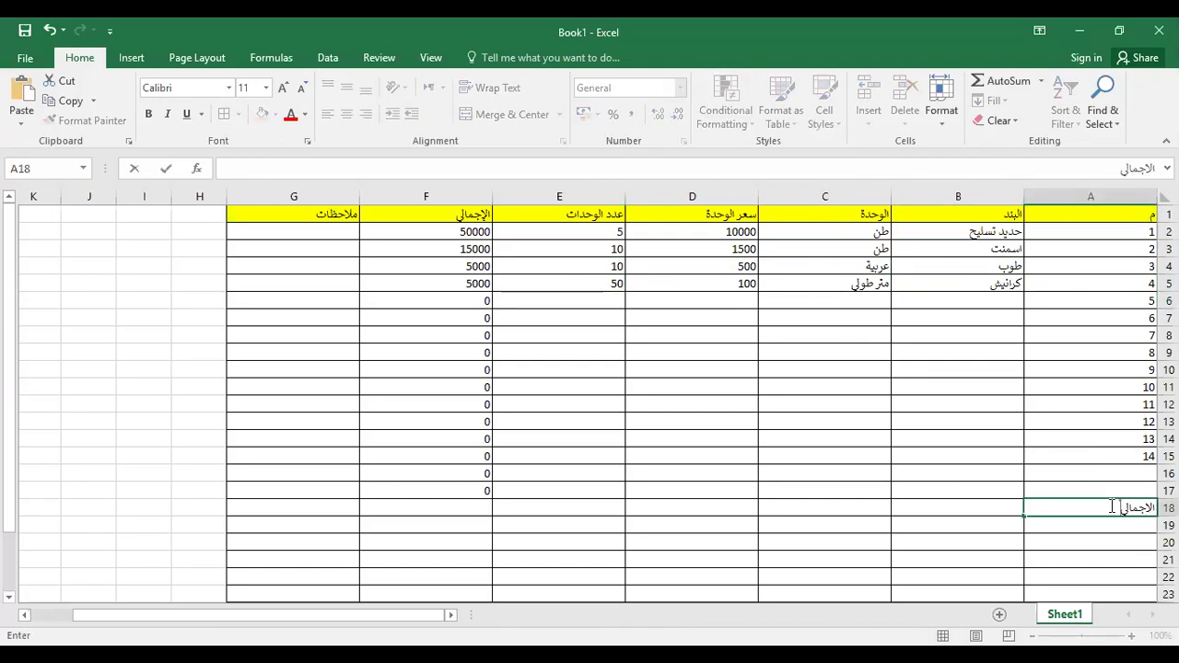
pyautogui.hotkey('ctrl', 'Return')
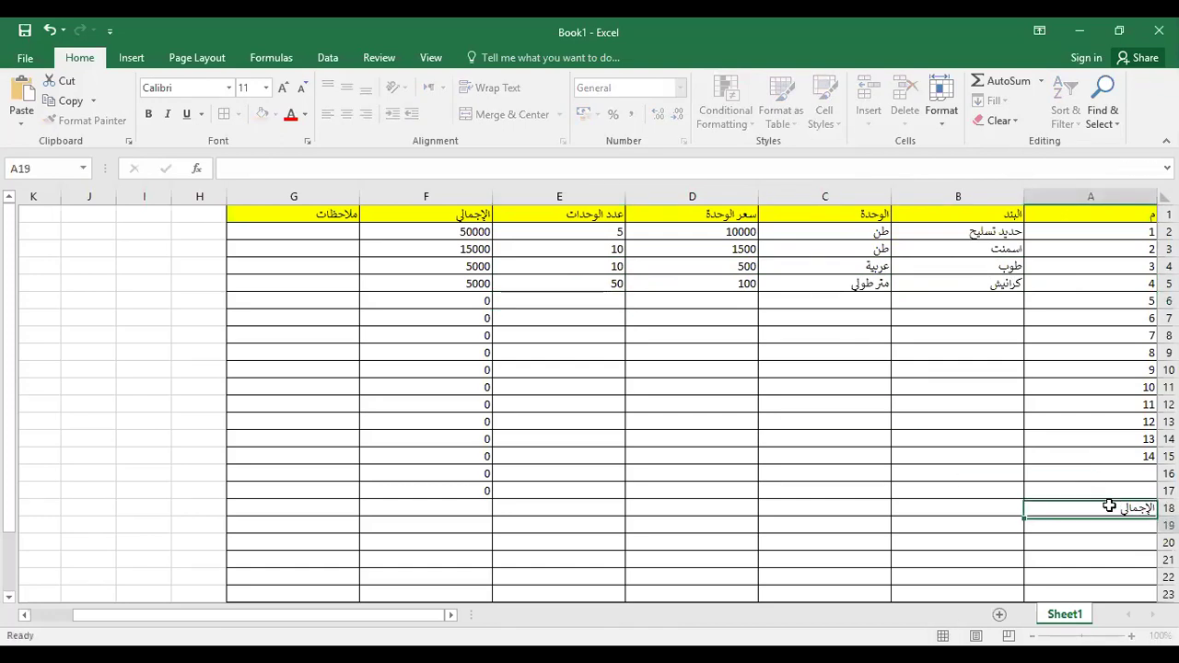
pyautogui.click(463, 506)
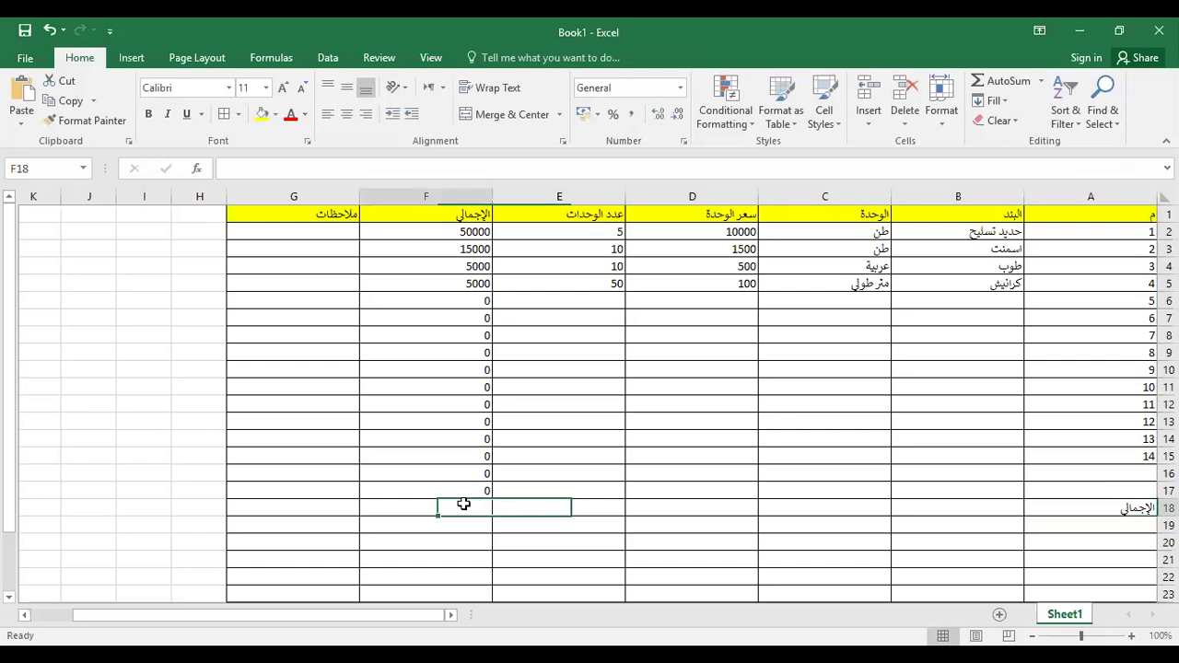
pyautogui.click(991, 84)
pyautogui.press('Return')
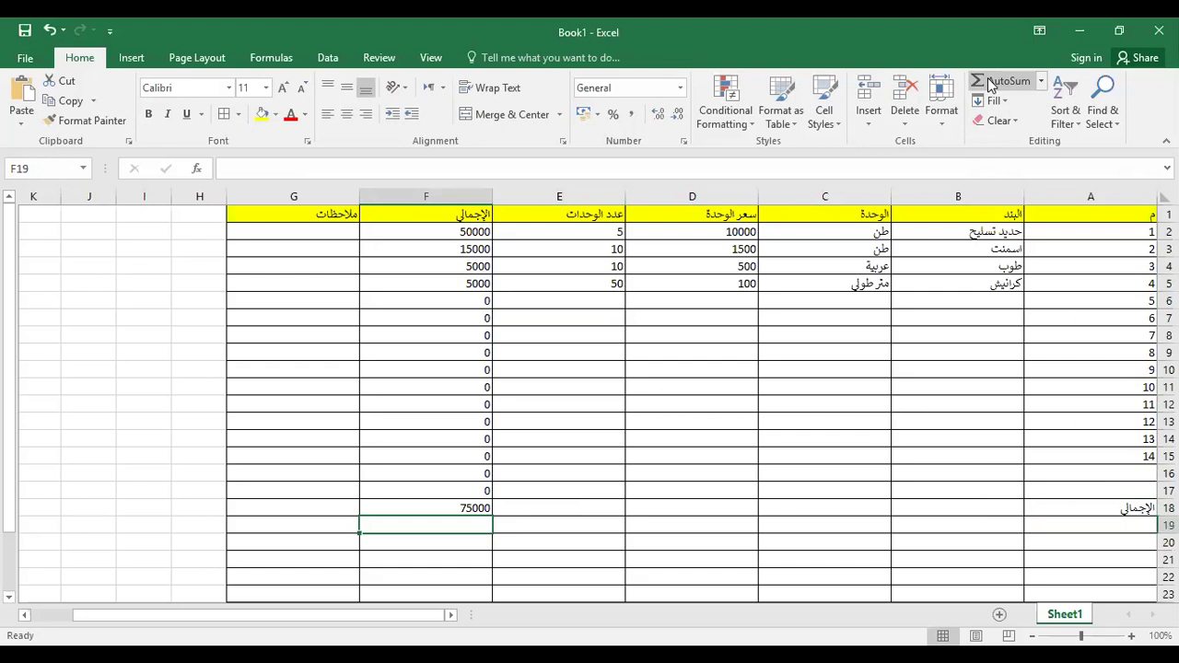
# Step: Enter the fifth item in row 6: عمالة, unit اليوم, unit price 100 and quantity 50
pyautogui.click(969, 301)
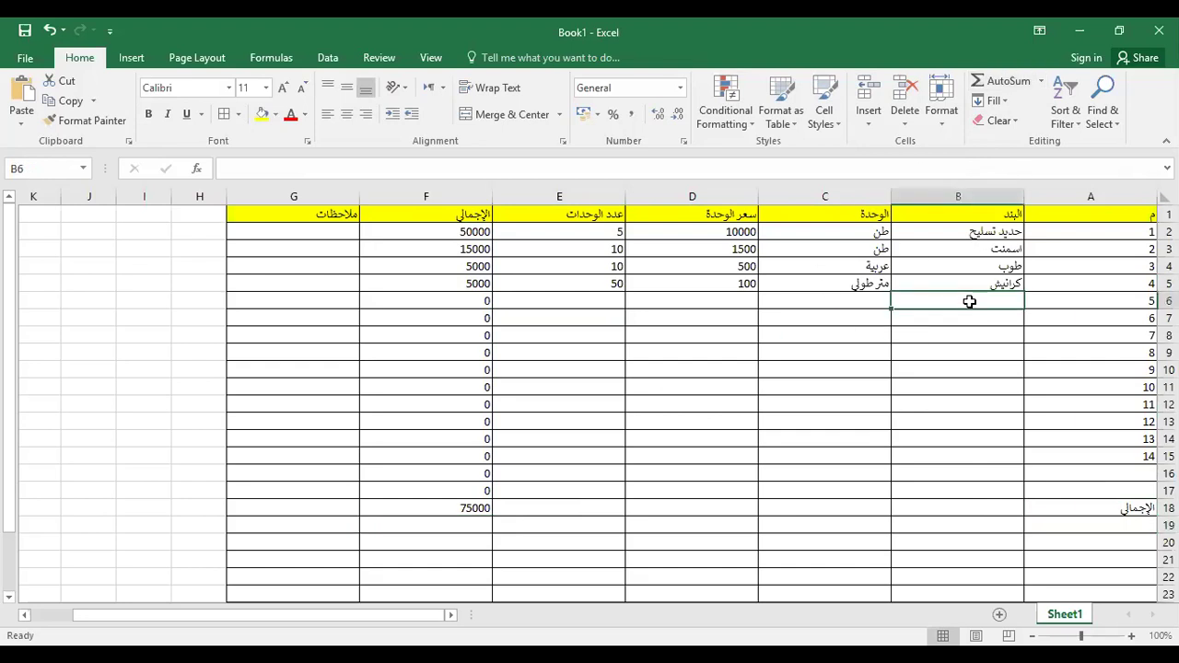
pyautogui.write('عمالة')
pyautogui.press('Tab')
pyautogui.press('Tab')
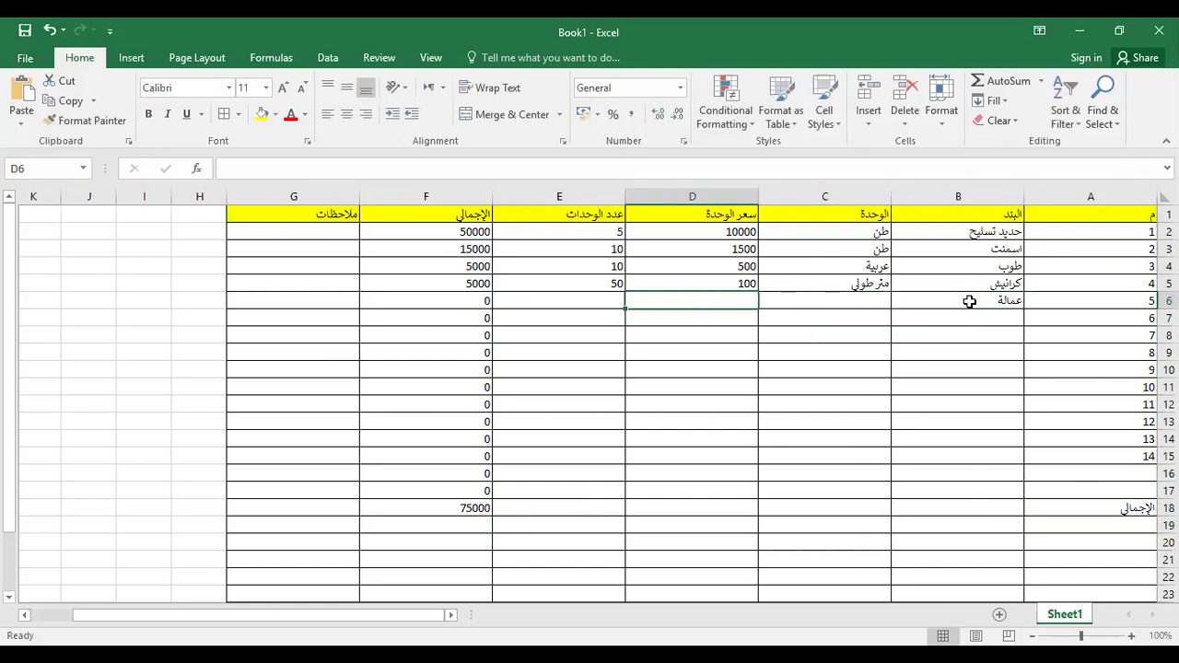
pyautogui.write('100')
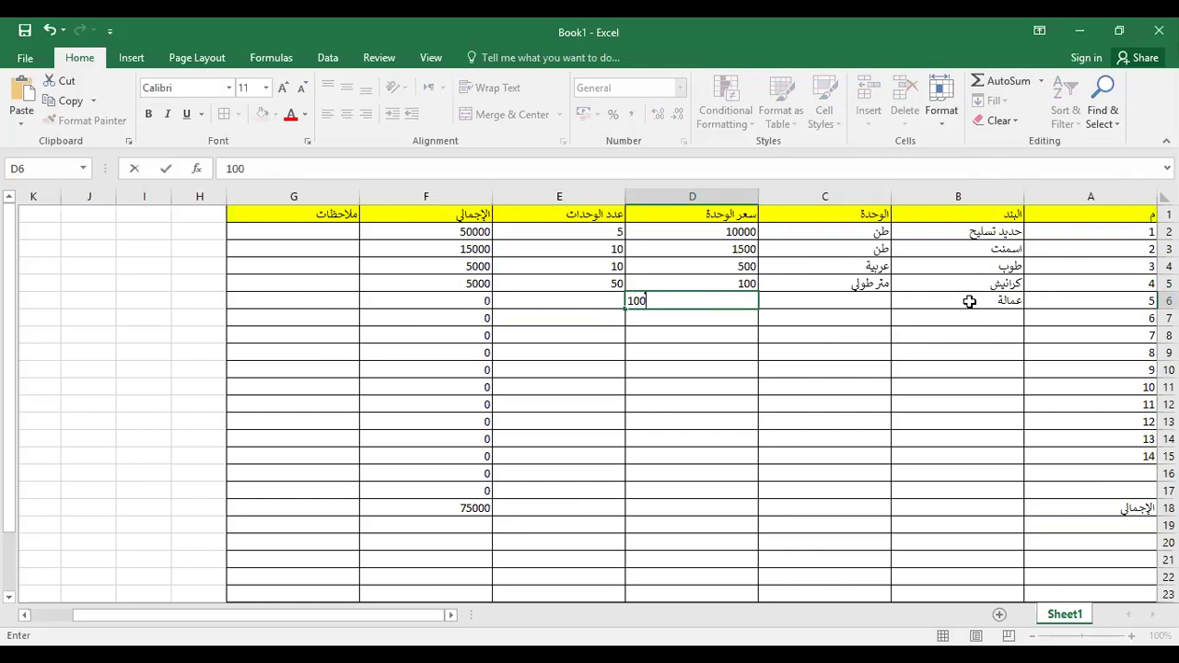
pyautogui.press('Tab')
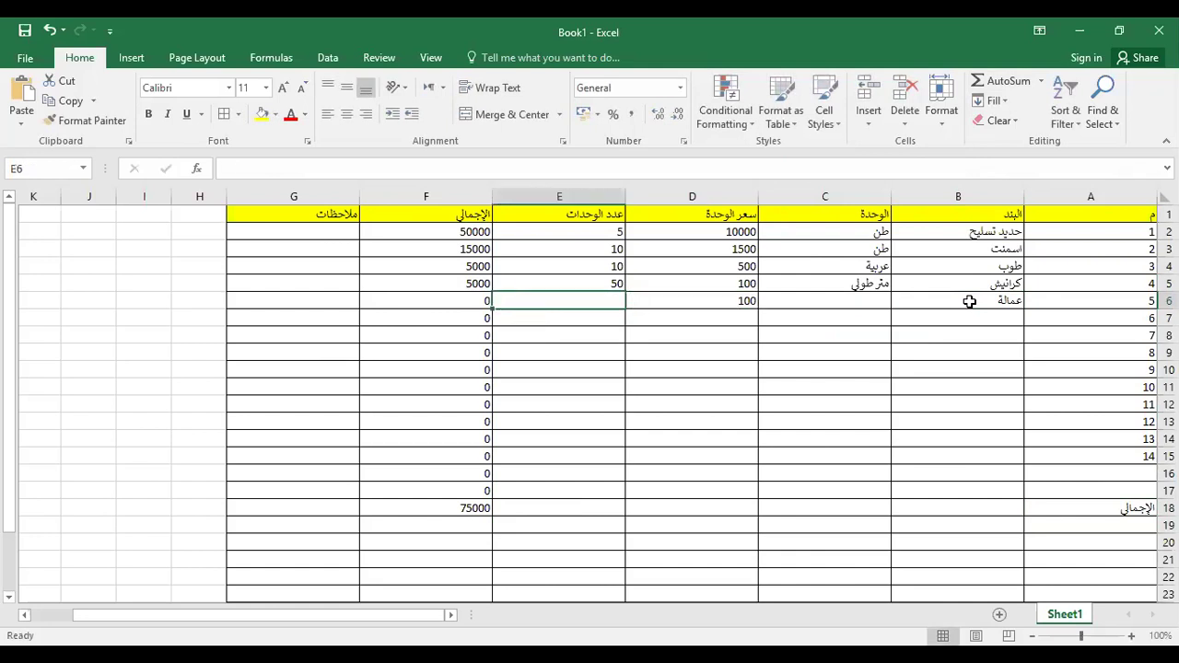
pyautogui.write('50')
pyautogui.press('Down')
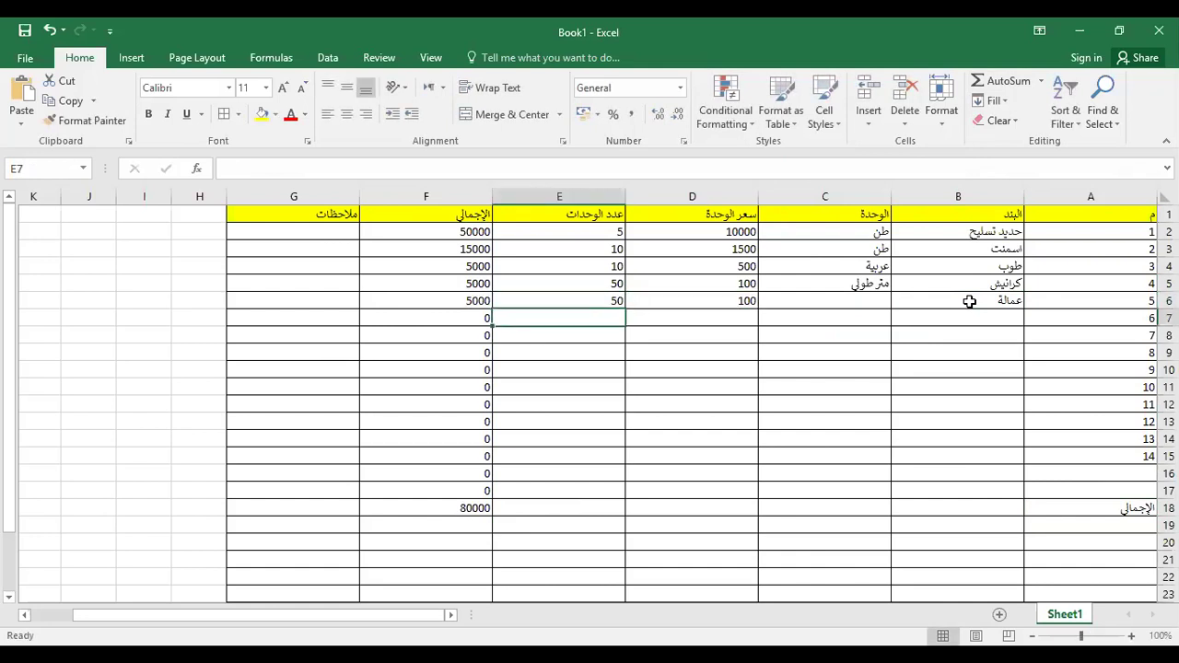
pyautogui.click(969, 316)
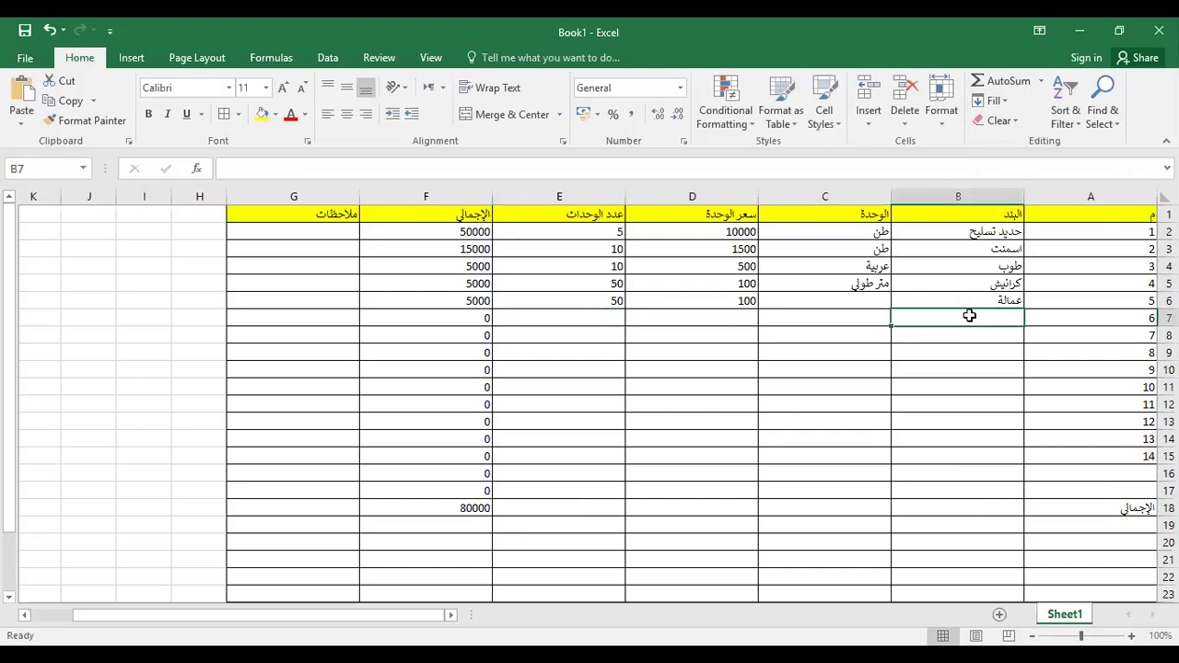
pyautogui.click(877, 298)
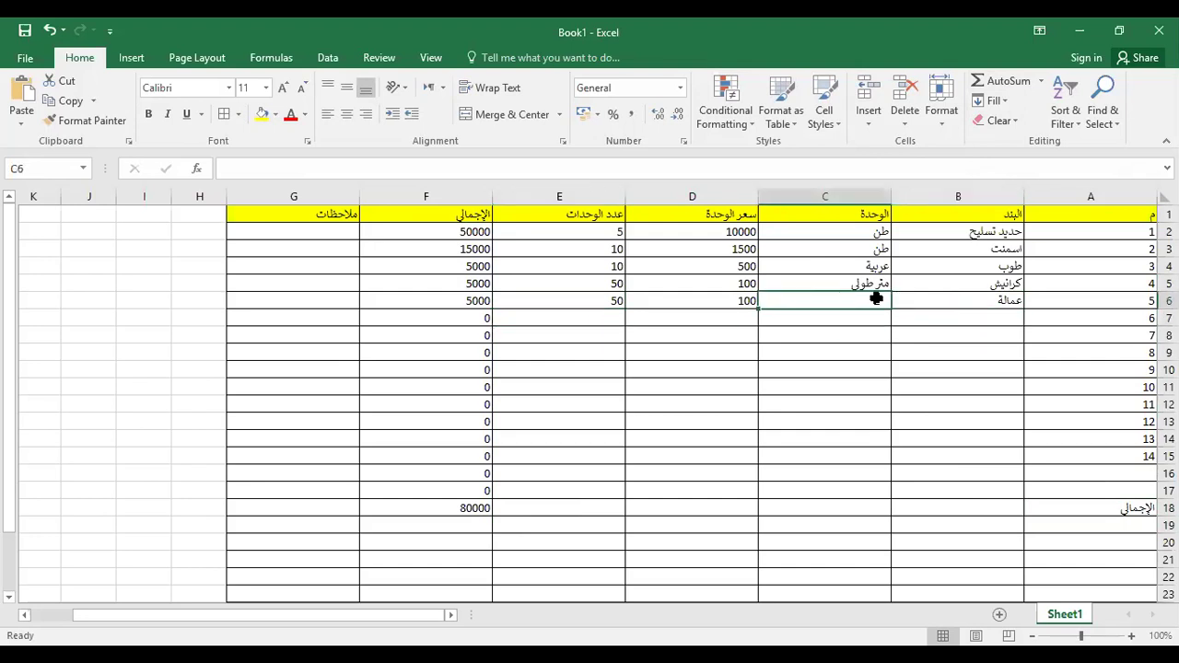
pyautogui.write('اليوم')
pyautogui.press('Return')
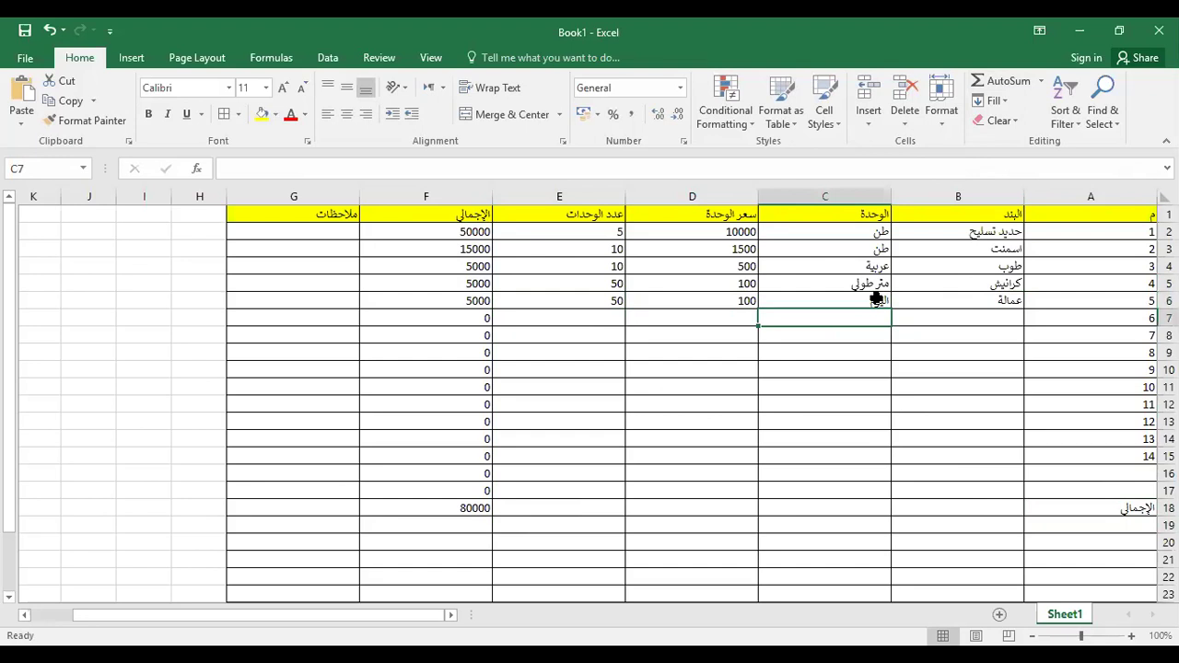
# Step: Fill the table body below the header, A2:G18, with light green
pyautogui.click(319, 219)
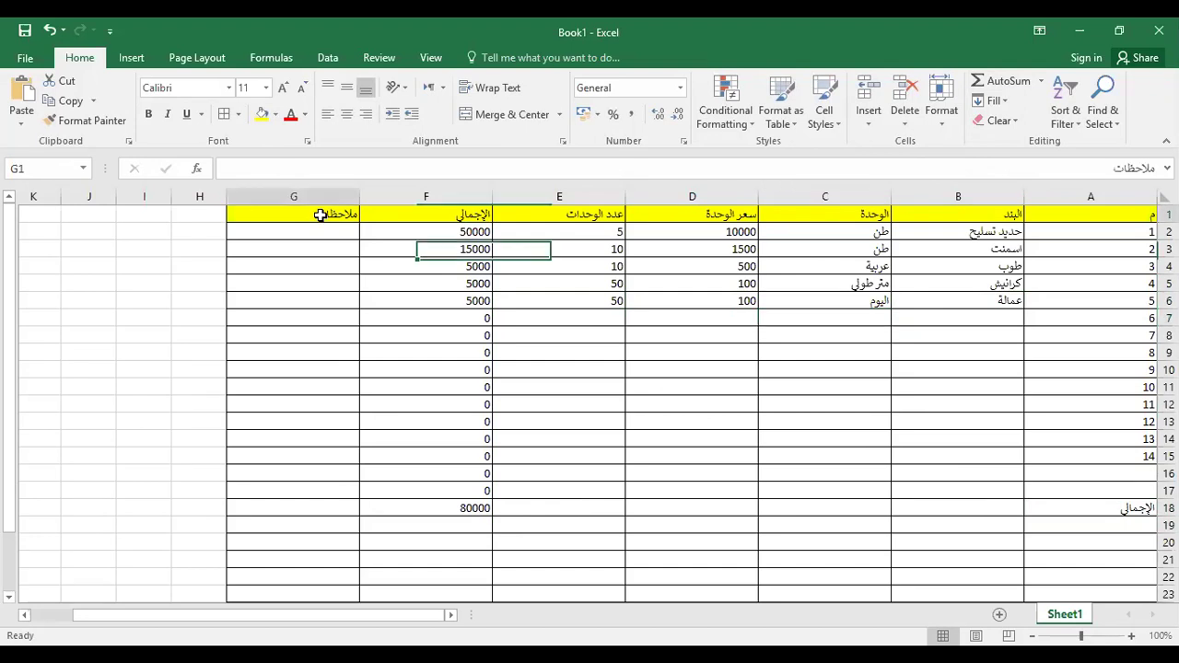
pyautogui.moveTo(312, 231); pyautogui.dragTo(1132, 508)
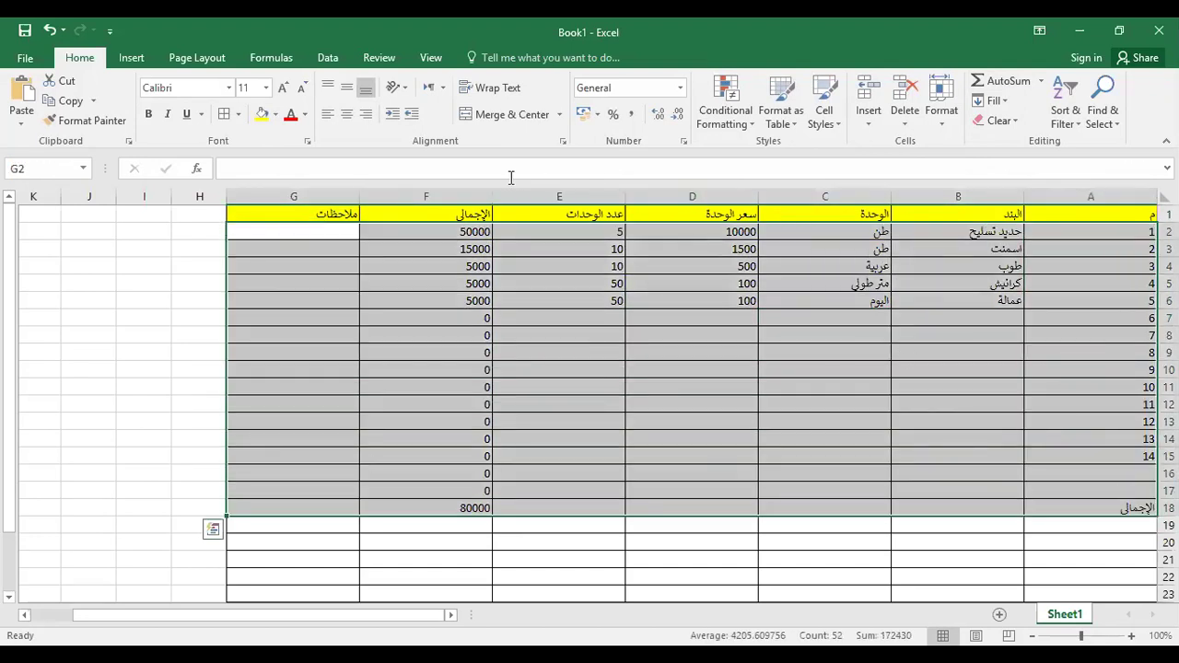
pyautogui.click(274, 114)
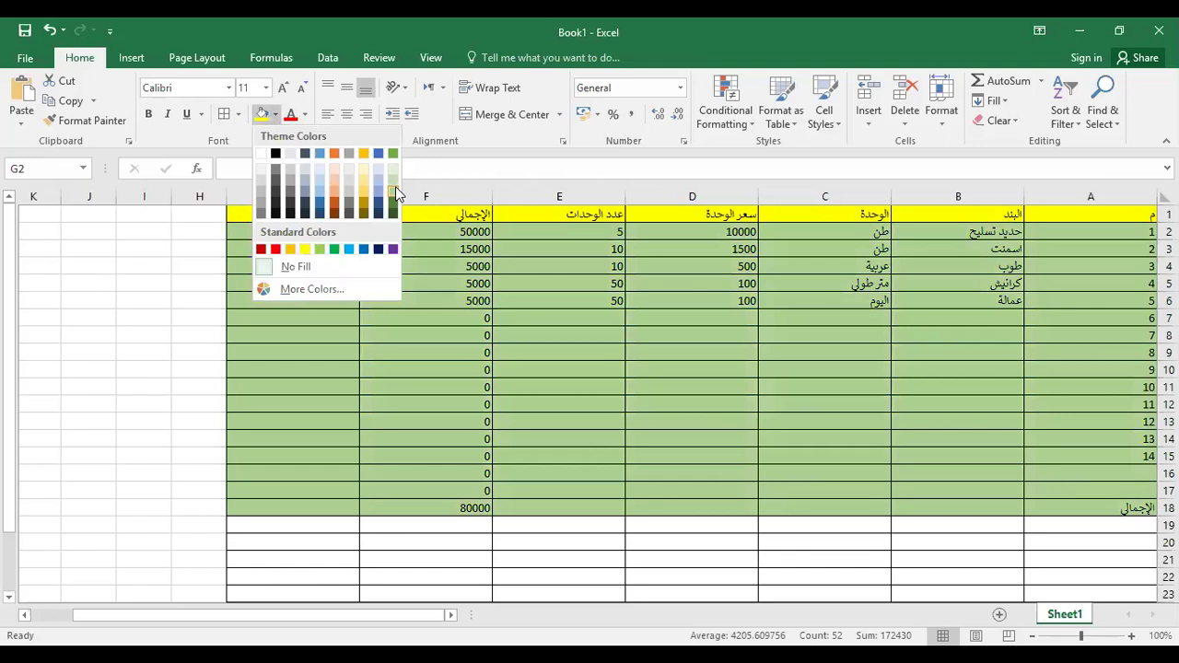
pyautogui.click(396, 186)
pyautogui.click(342, 568)
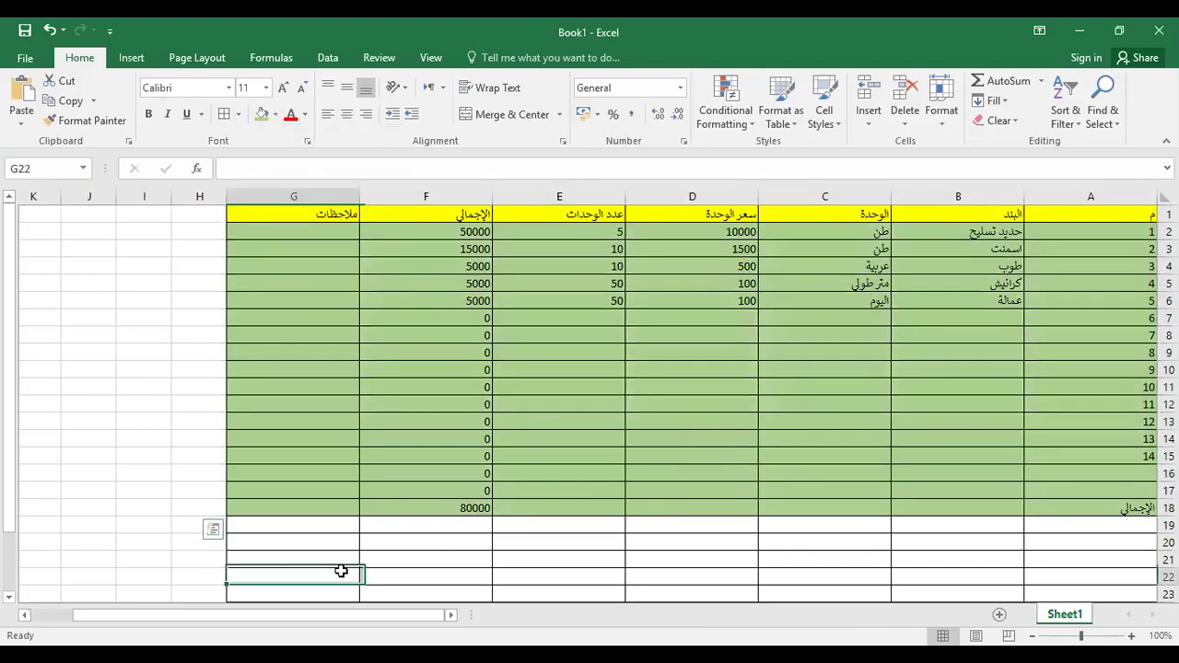
# Step: Fill the grand total row, A18:G18, with yellow
pyautogui.click(382, 508)
pyautogui.moveTo(382, 507); pyautogui.dragTo(1045, 508)
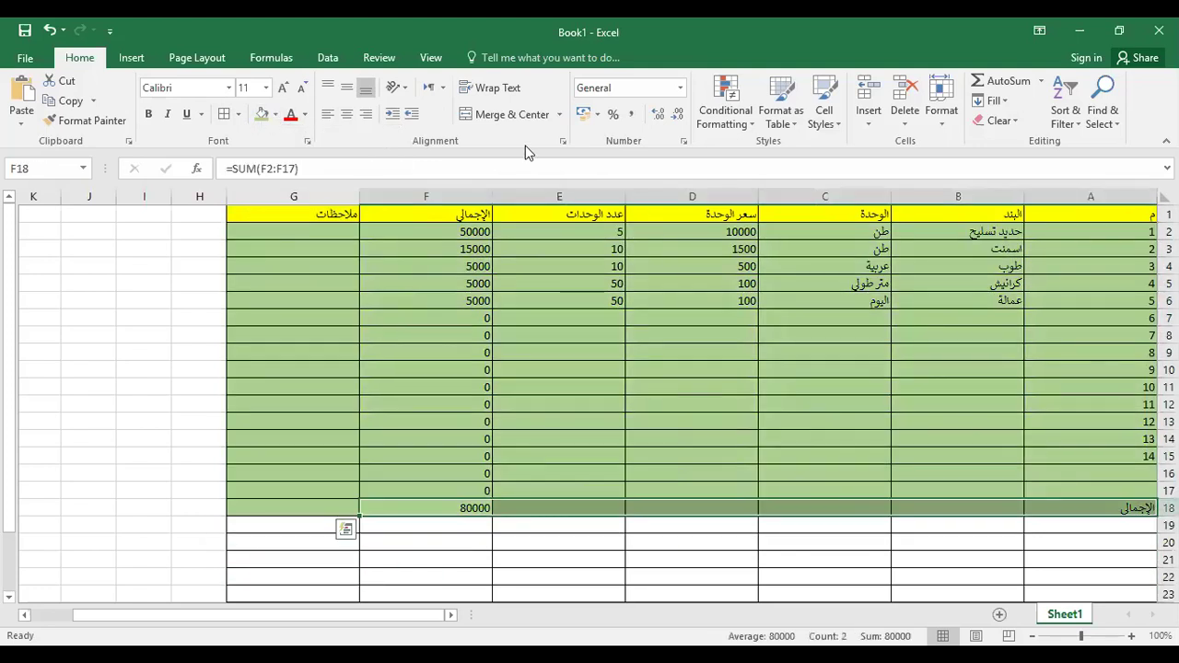
pyautogui.moveTo(319, 506); pyautogui.dragTo(1106, 513)
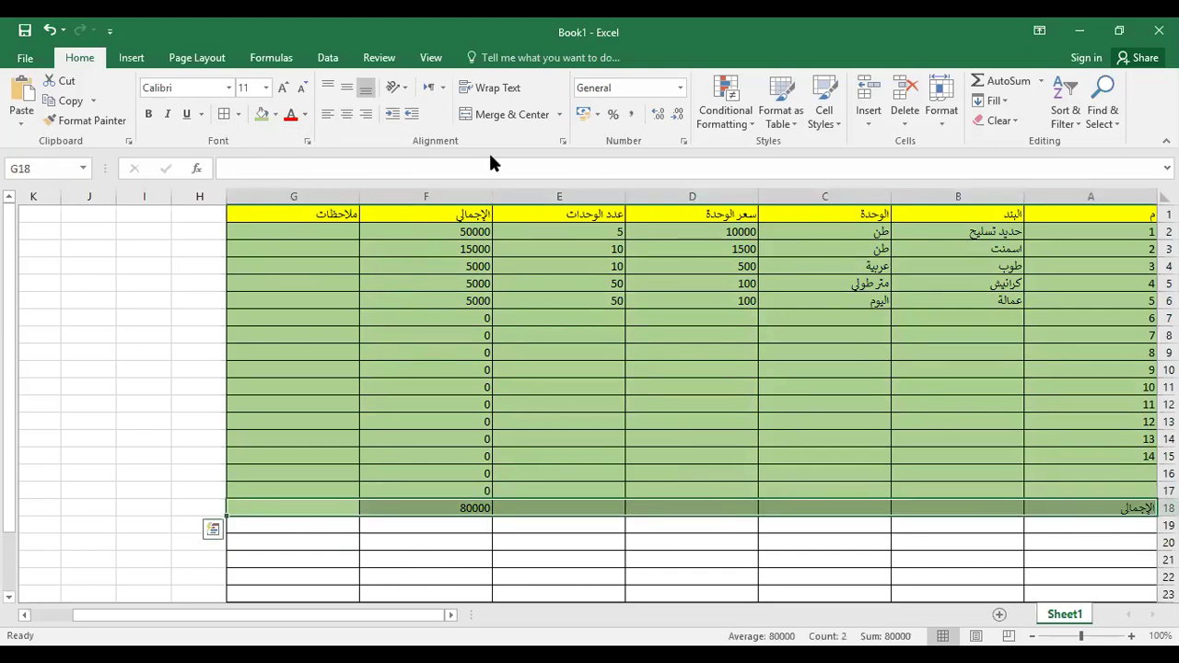
pyautogui.click(275, 114)
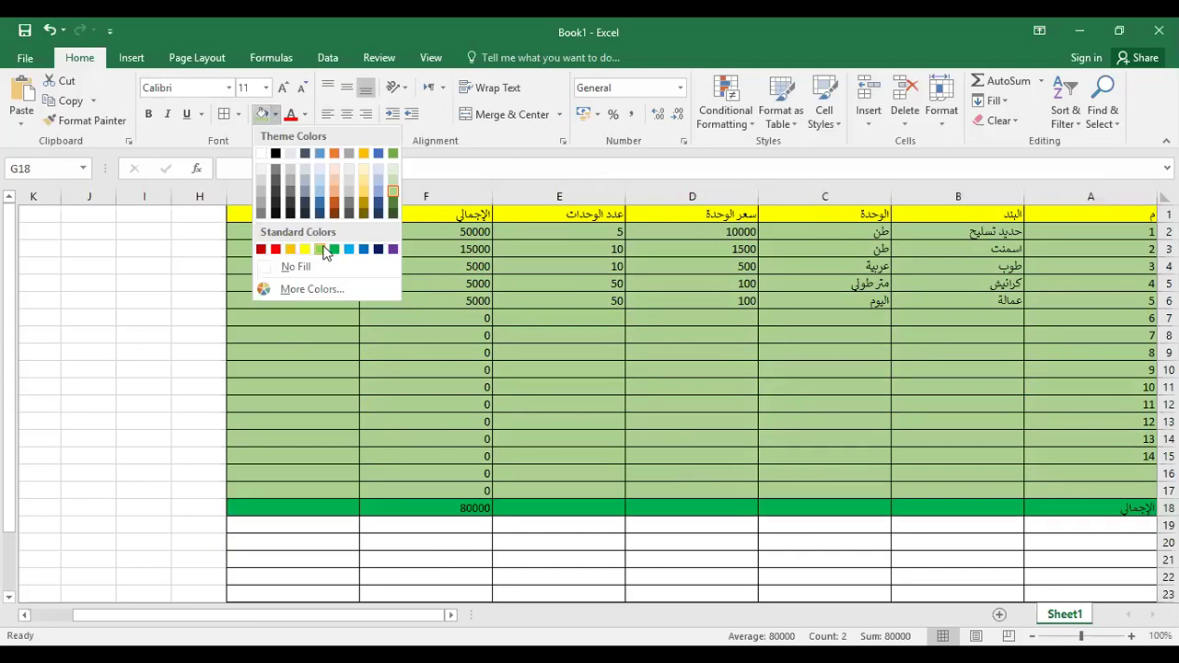
pyautogui.click(305, 249)
pyautogui.click(129, 372)
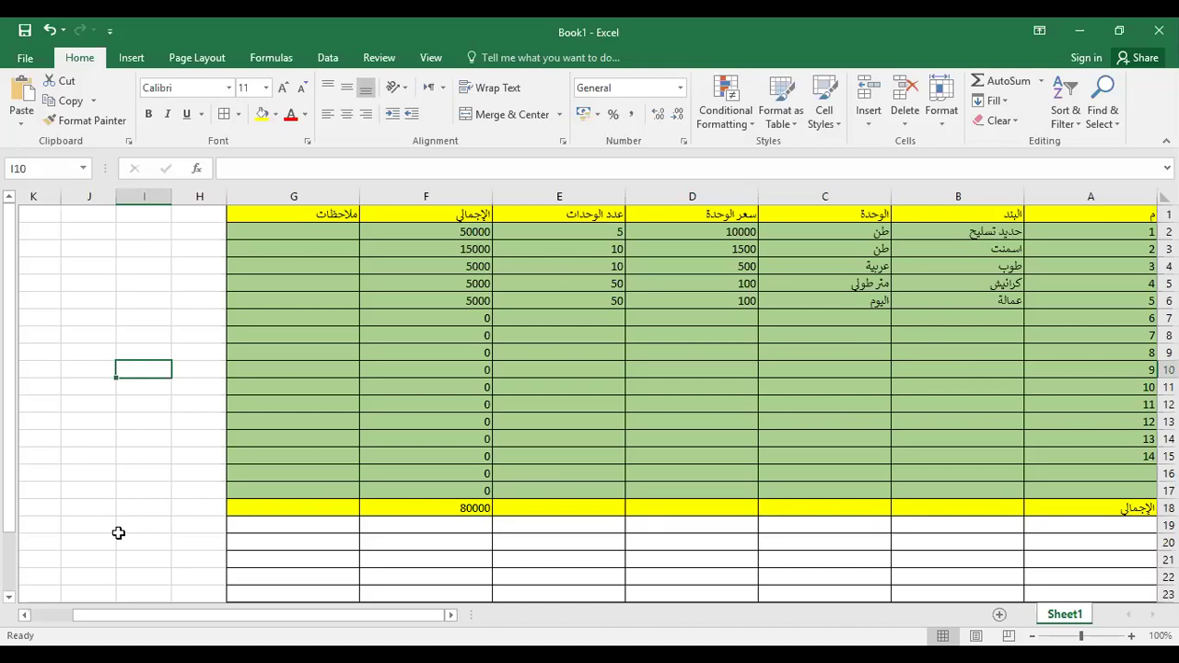
pyautogui.click(942, 234)
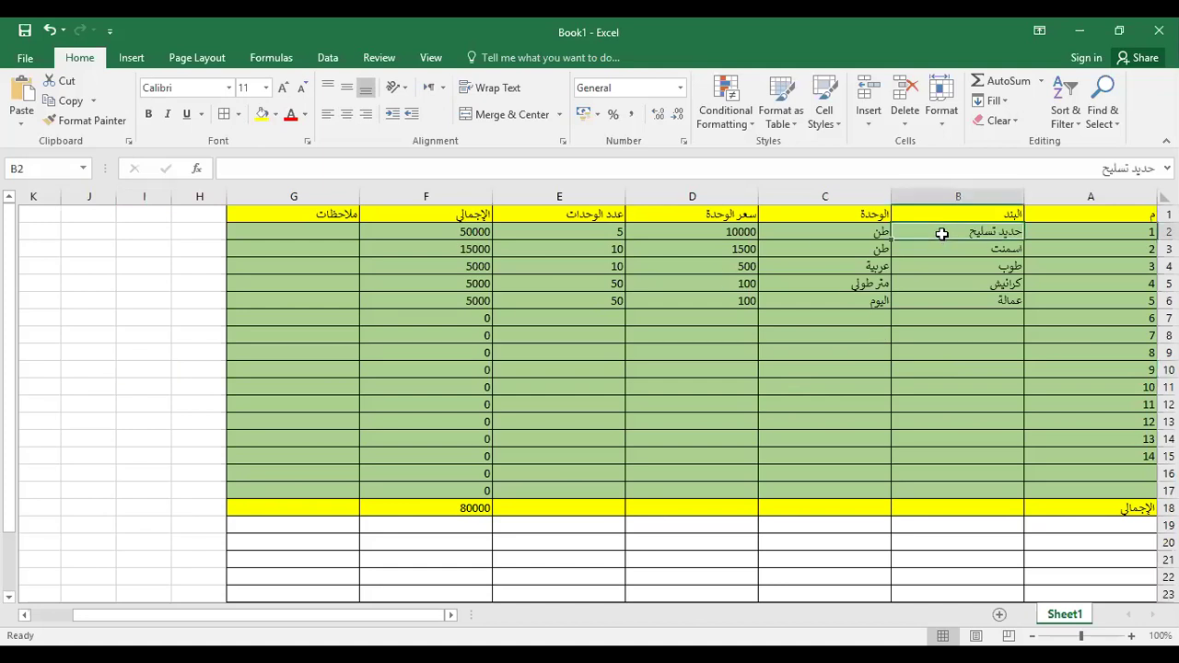
pyautogui.click(829, 237)
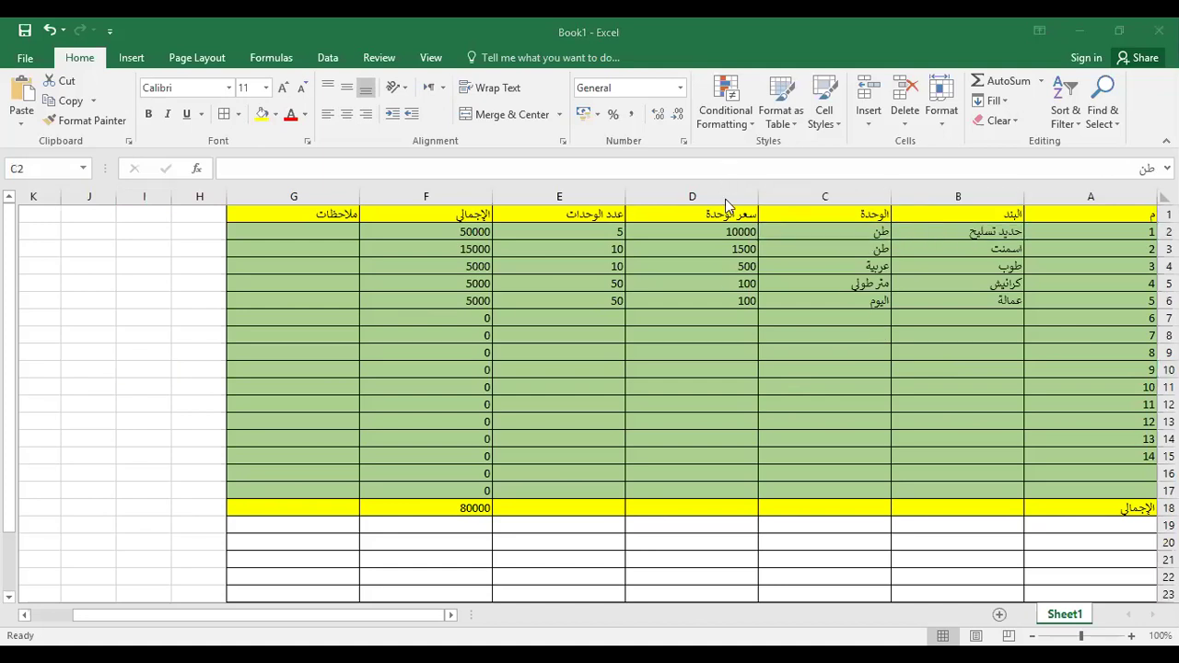
pyautogui.click(737, 232)
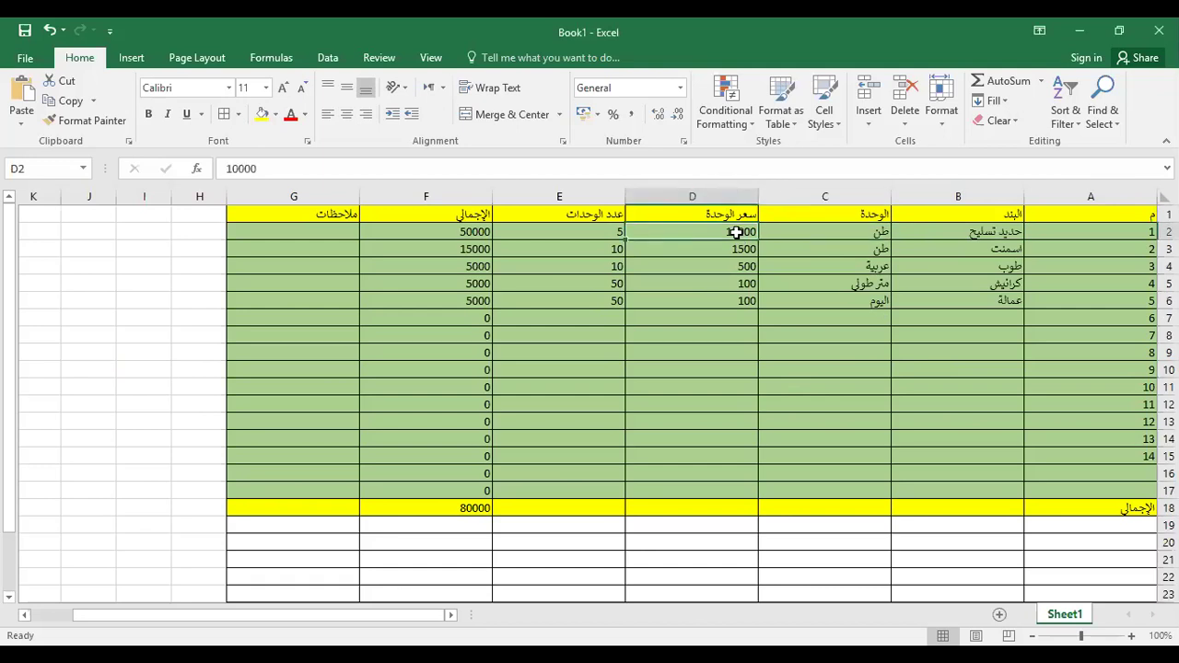